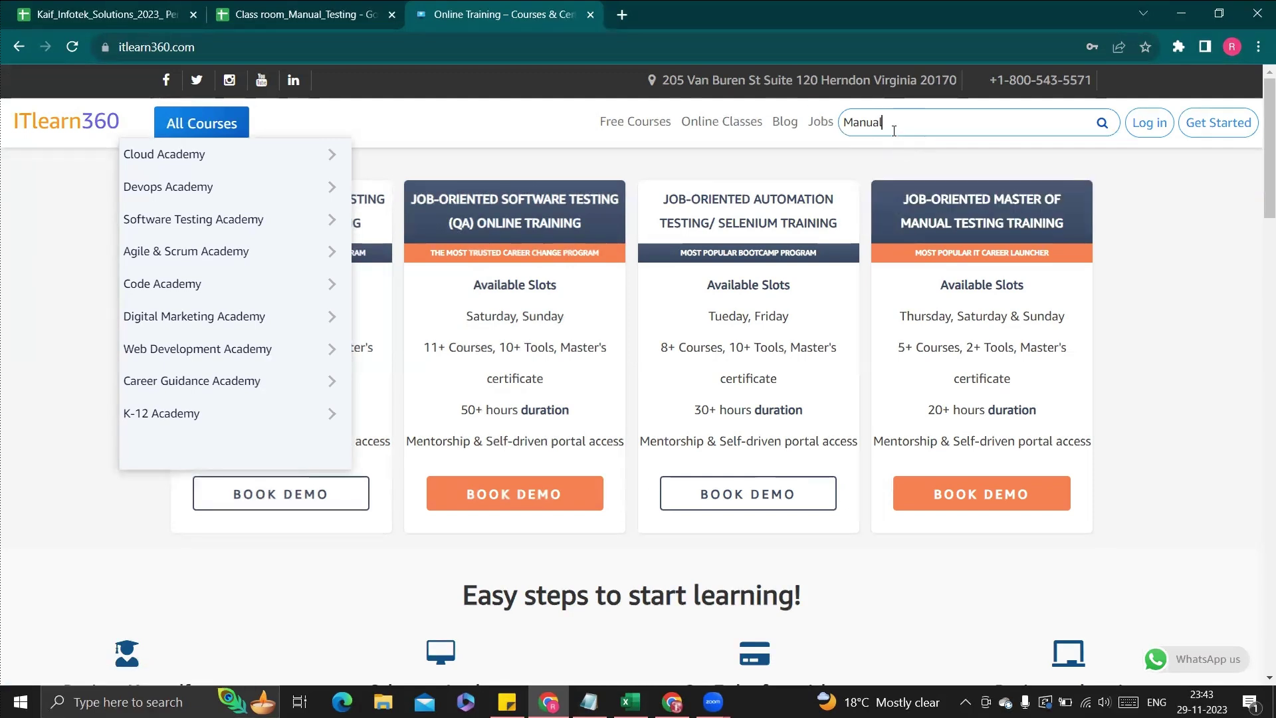
Pick the QA Manual Tester (Beginner To Advanced) search suggestion, then return to Class room_Manual_Testing
{"action": "key", "text": "BackSpace"}
{"action": "type", "text": ";"}
{"action": "key", "text": "BackSpace"}
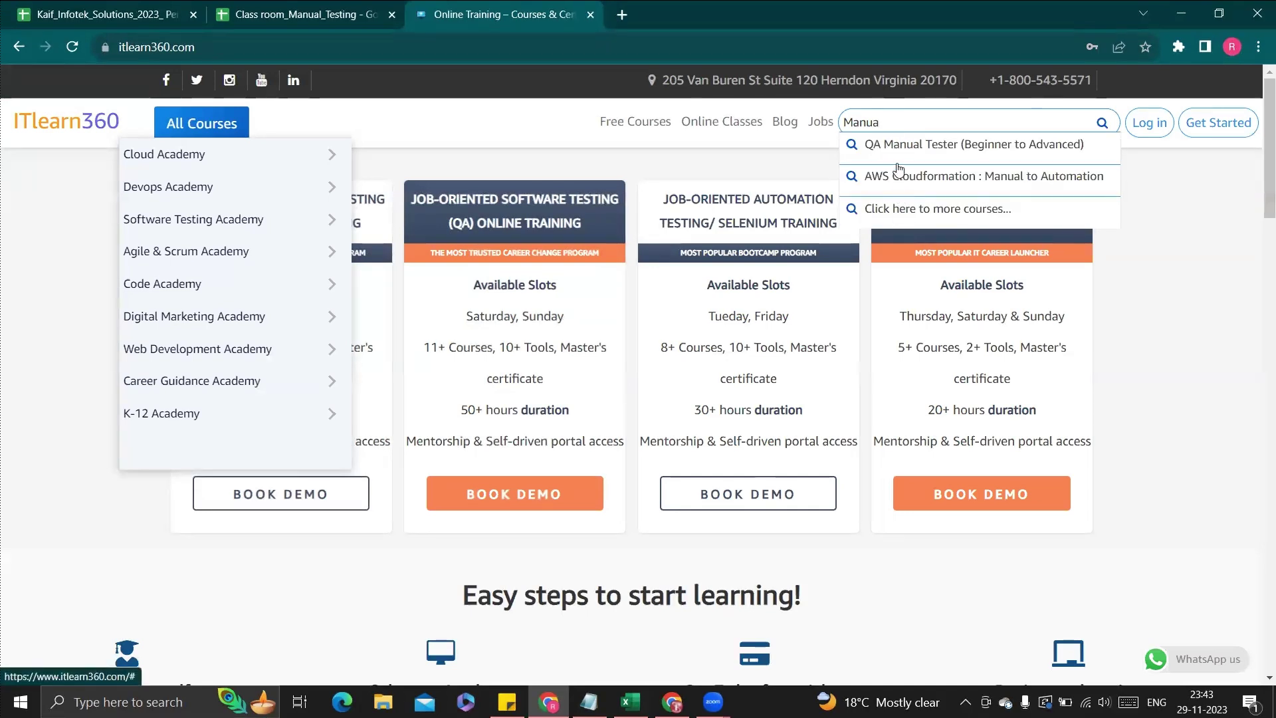
{"action": "left_click", "coordinate": [898, 145]}
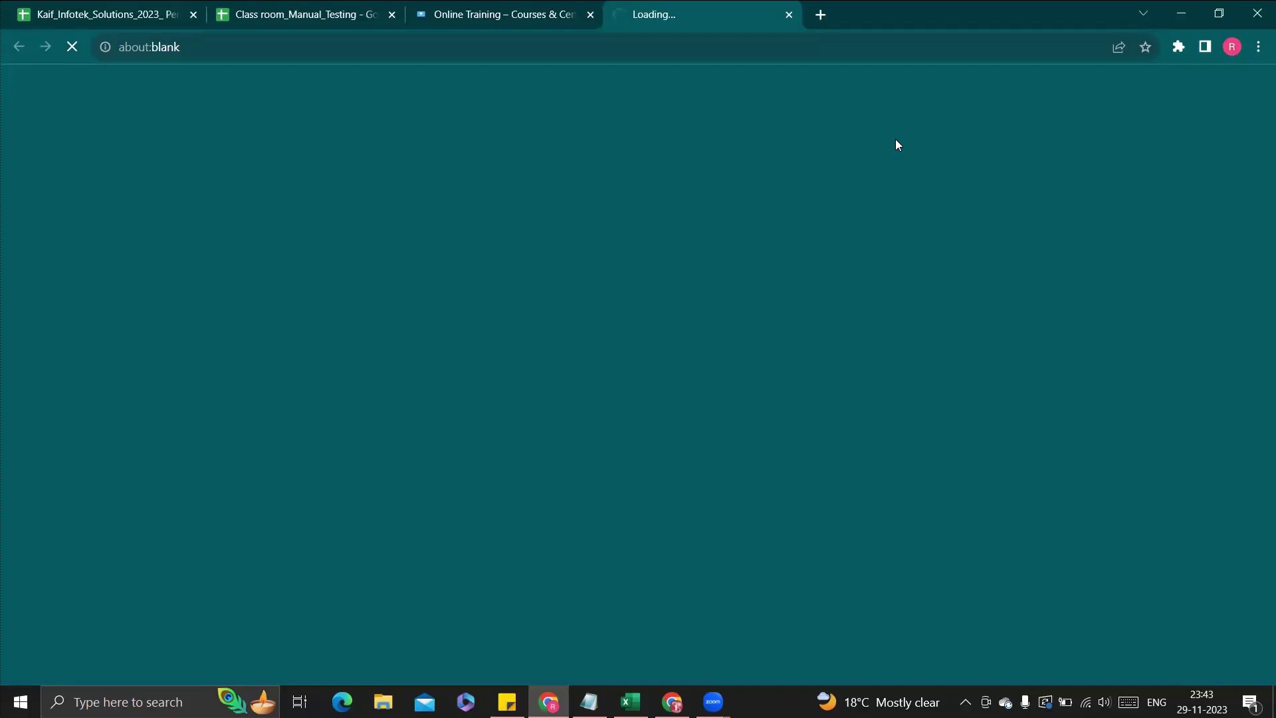
{"action": "left_click", "coordinate": [789, 14]}
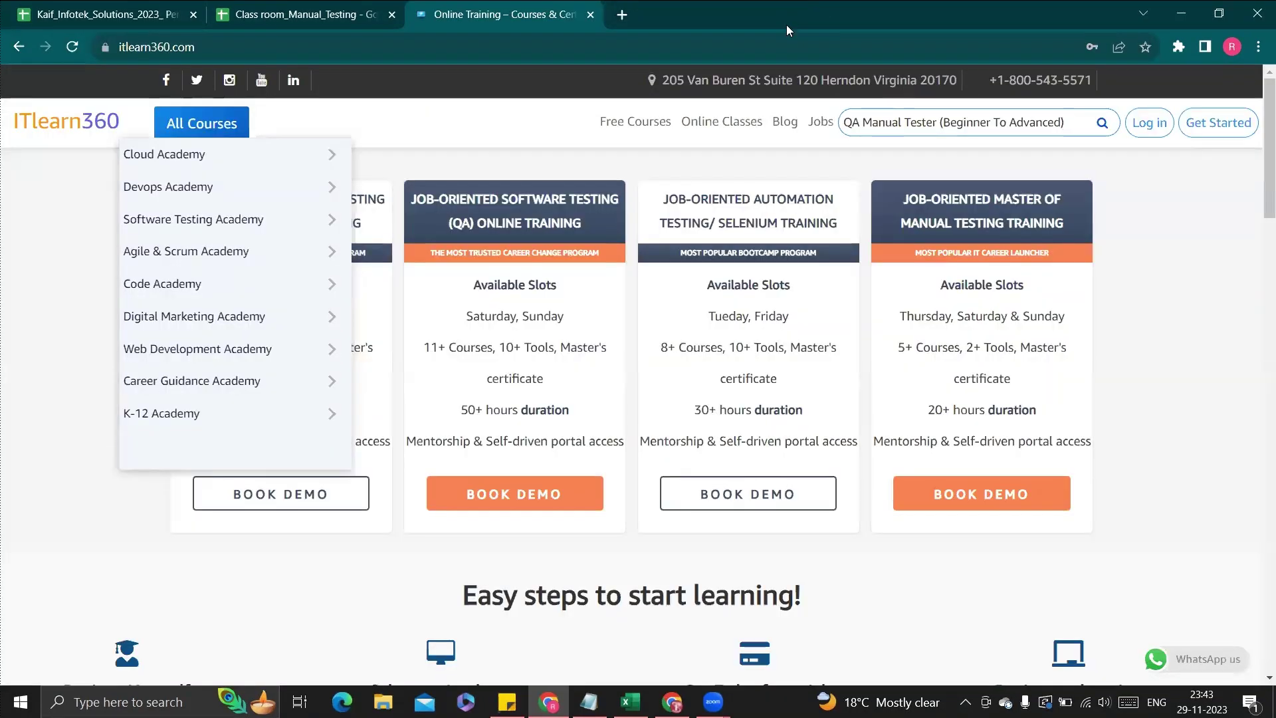
{"action": "left_click", "coordinate": [297, 16]}
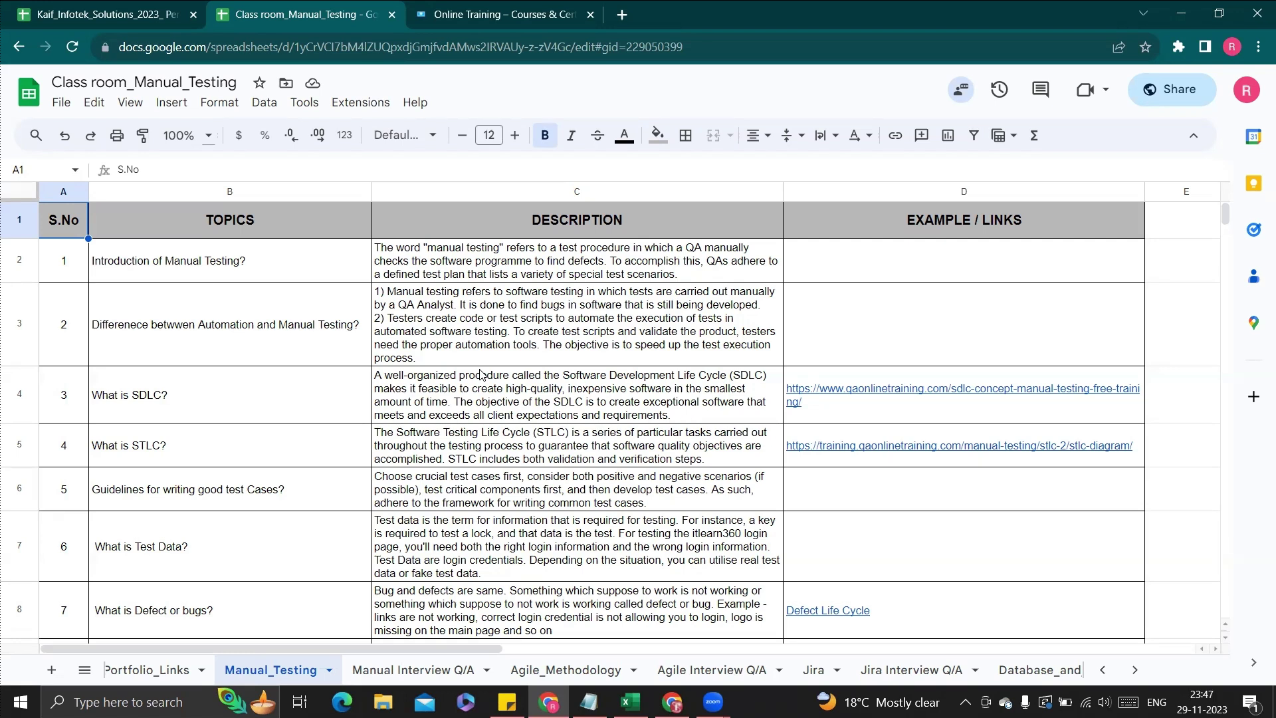
Open the row 15 Test Cases for Lock link to the Sheet_2_QA_BA_Master_Of_Testing workbook
{"action": "scroll", "coordinate": [480, 374], "scroll_direction": "down", "scroll_amount": 10}
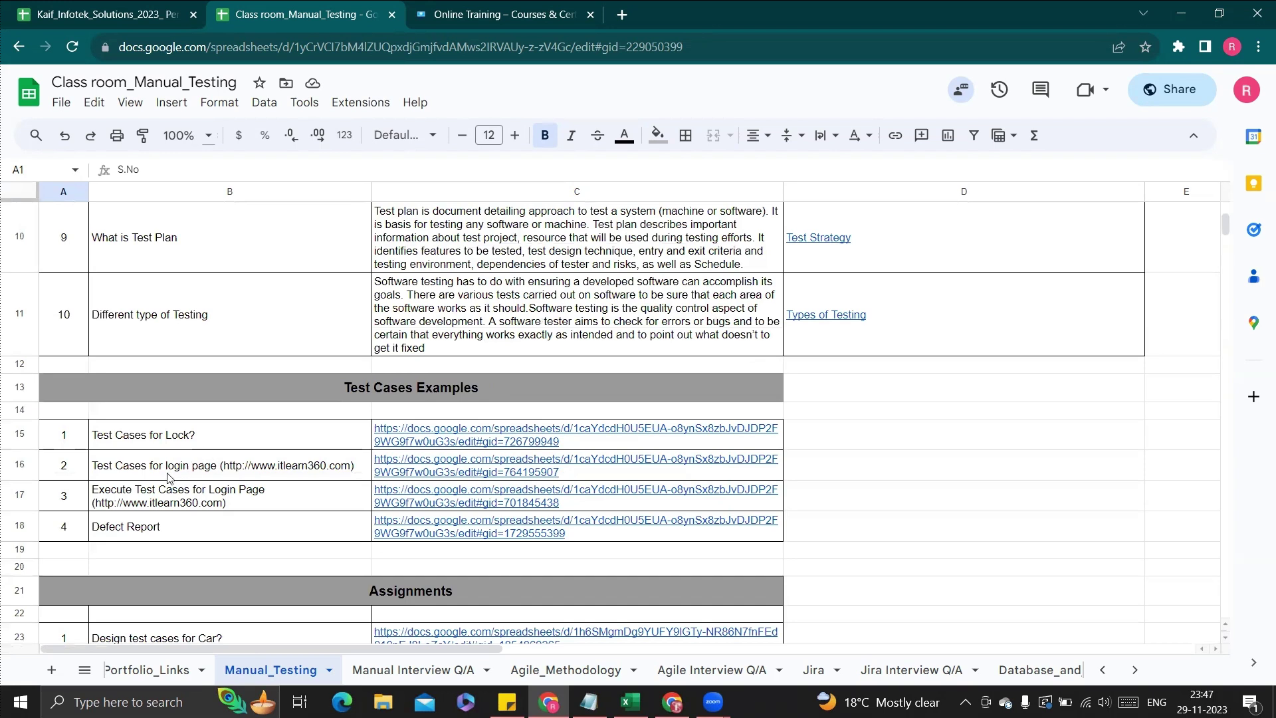
{"action": "mouse_move", "coordinate": [393, 440]}
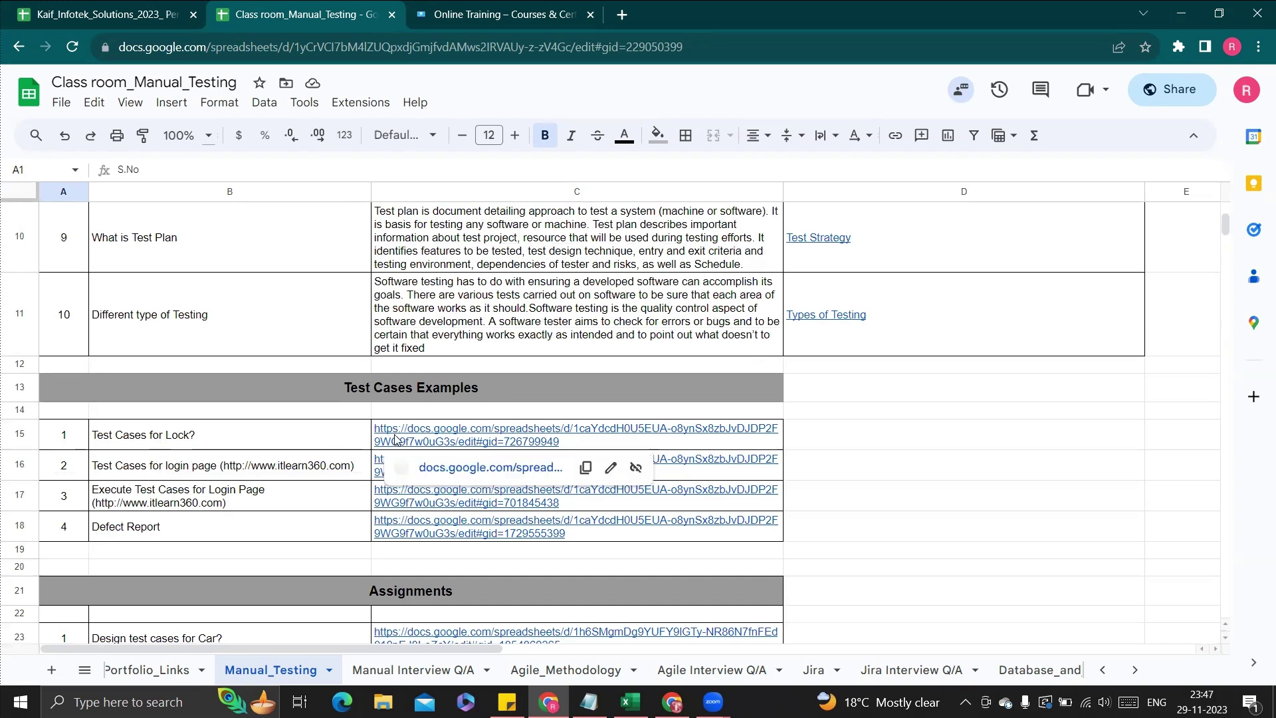
{"action": "left_click", "coordinate": [459, 474]}
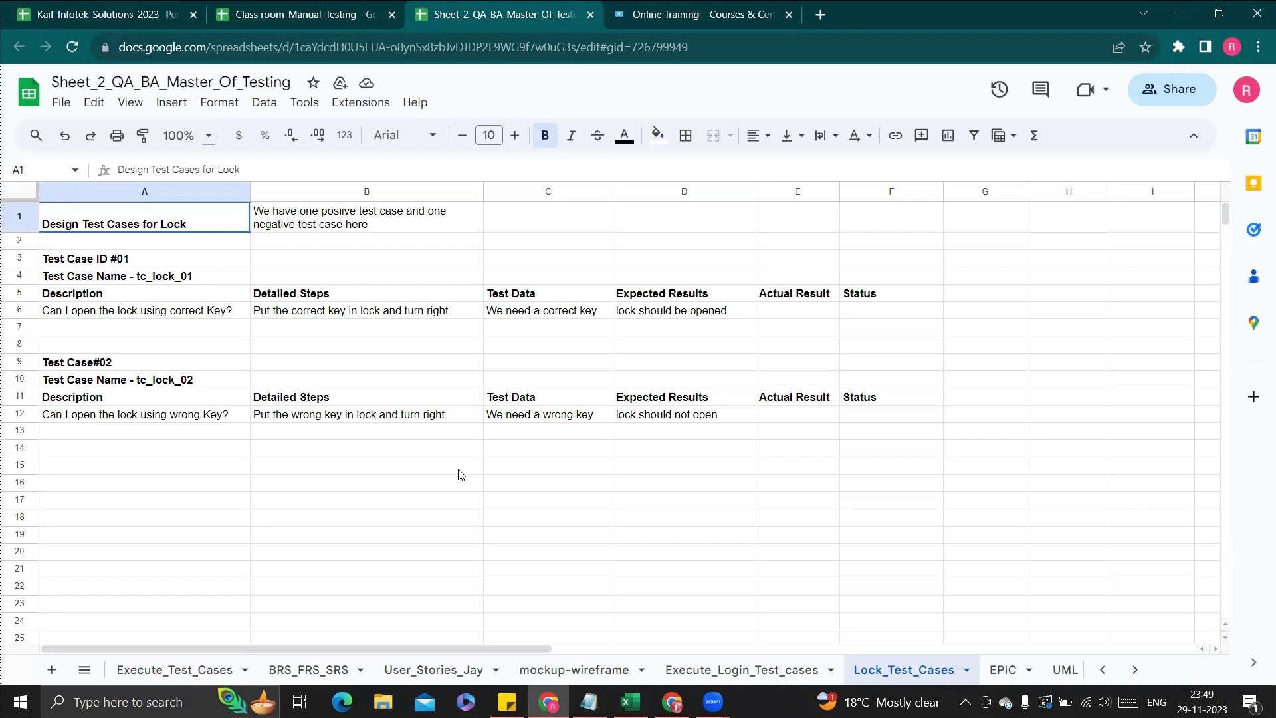
Start row 14 with headers Test Case Id, Test Case name and Description
{"action": "left_click", "coordinate": [106, 453]}
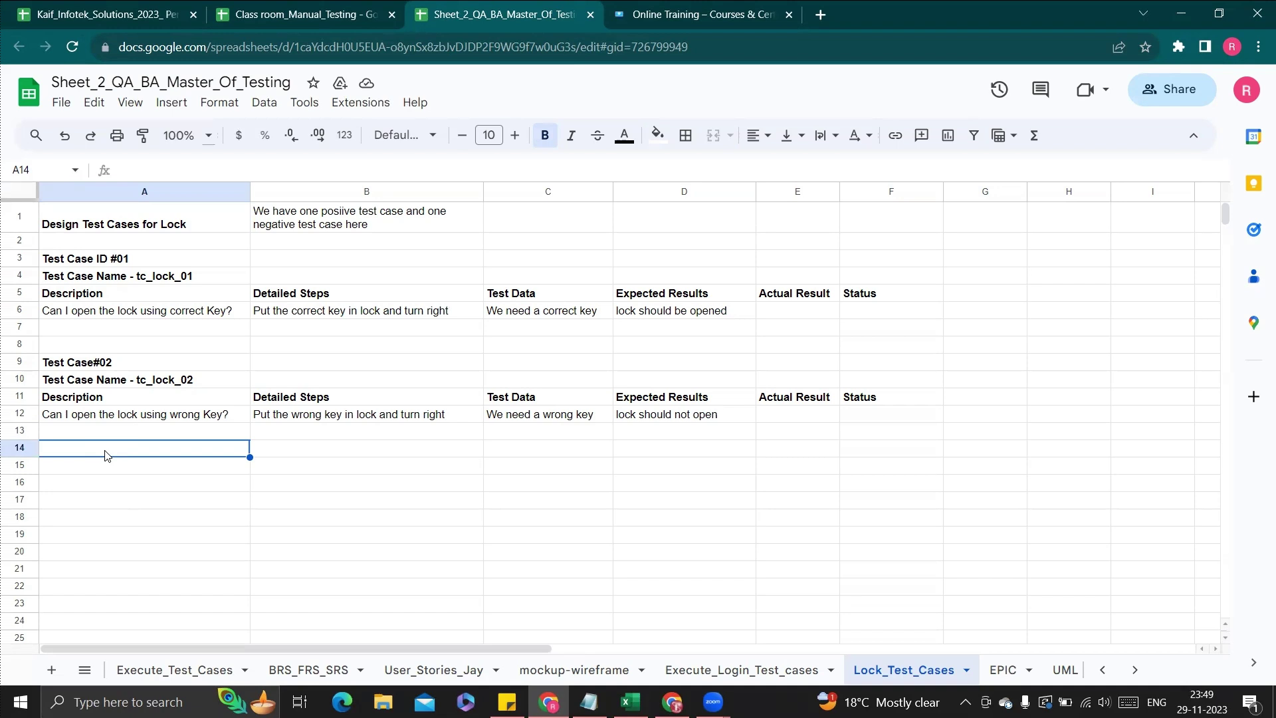
{"action": "type", "text": "Test"}
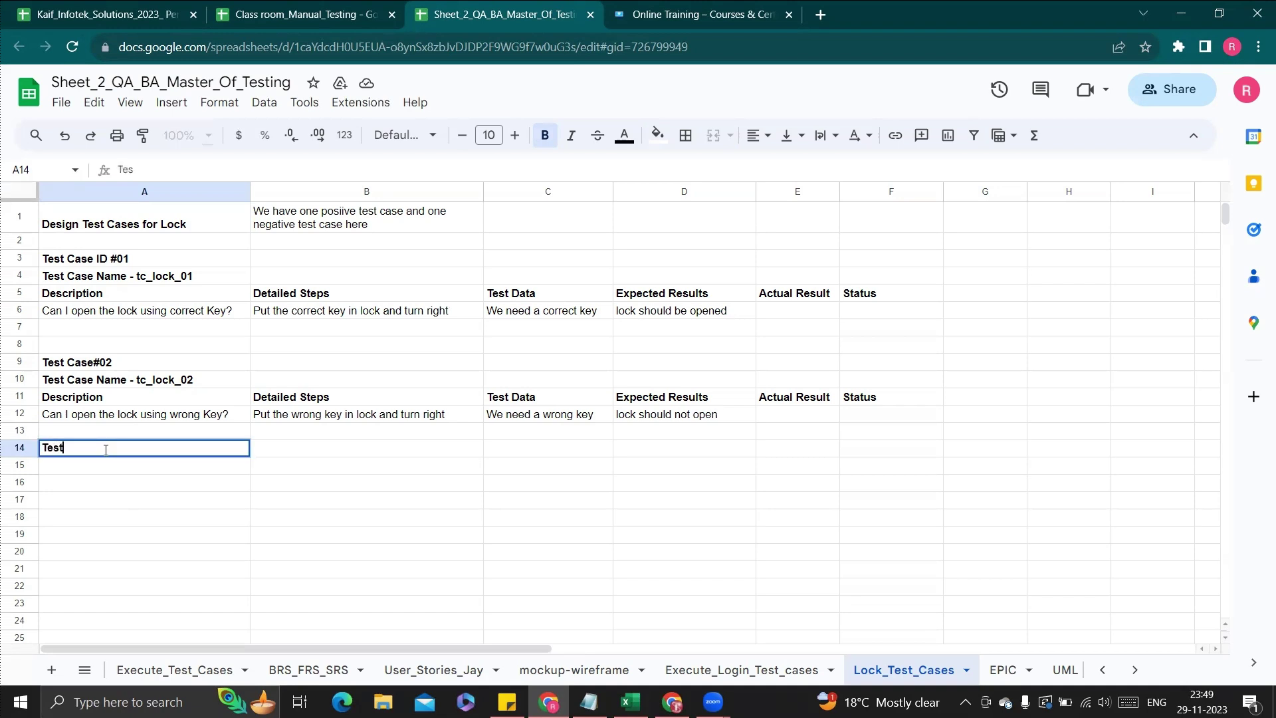
{"action": "type", "text": " Case Id"}
{"action": "key", "text": "Tab"}
{"action": "type", "text": "Test "}
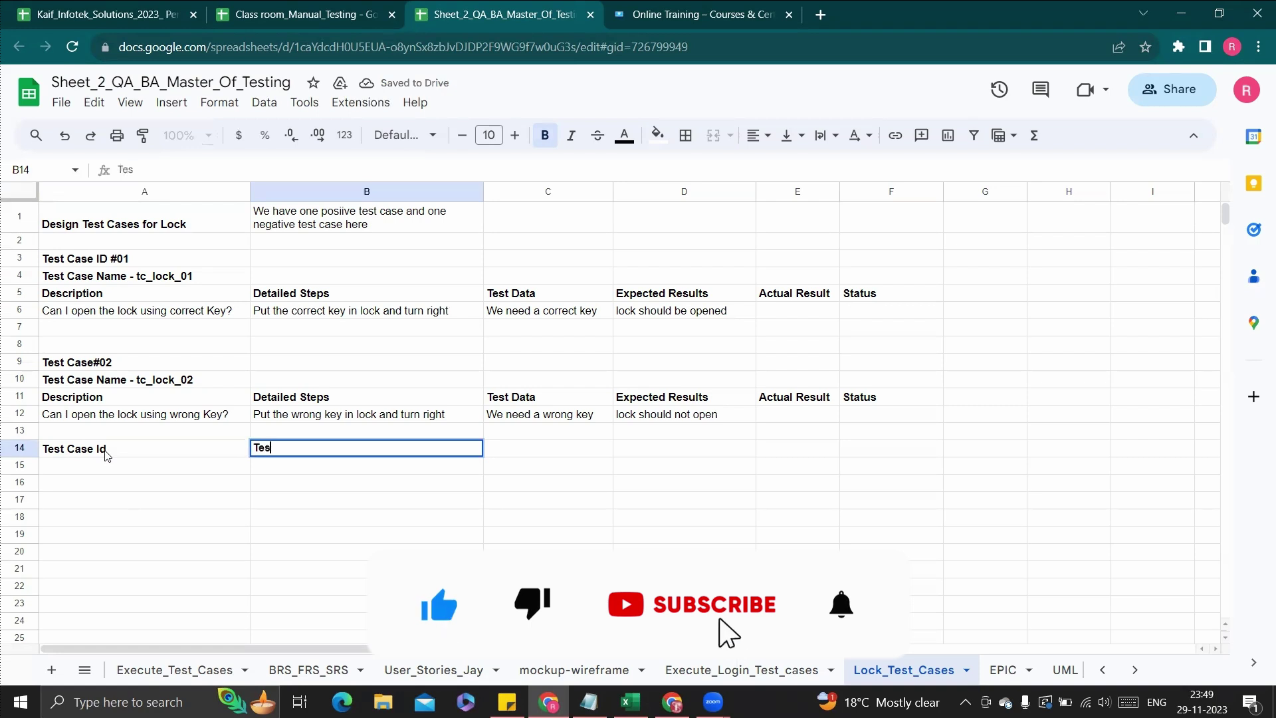
{"action": "type", "text": "Case"}
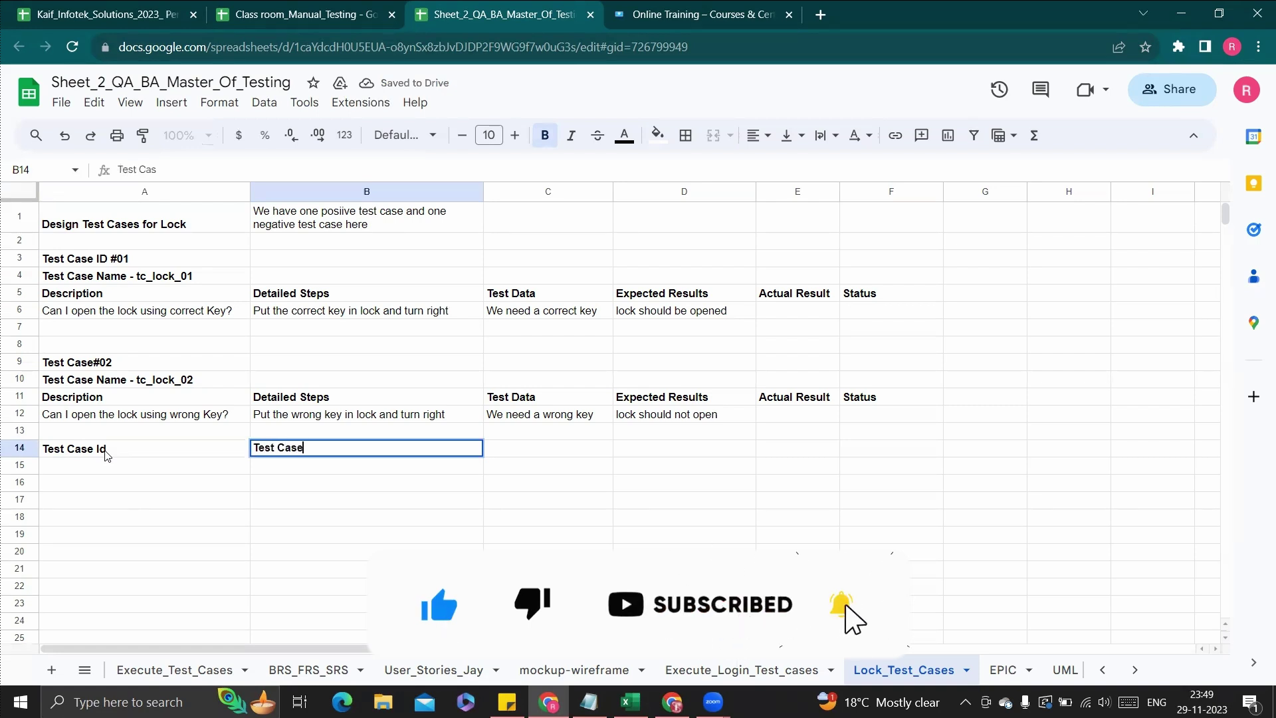
{"action": "type", "text": " name"}
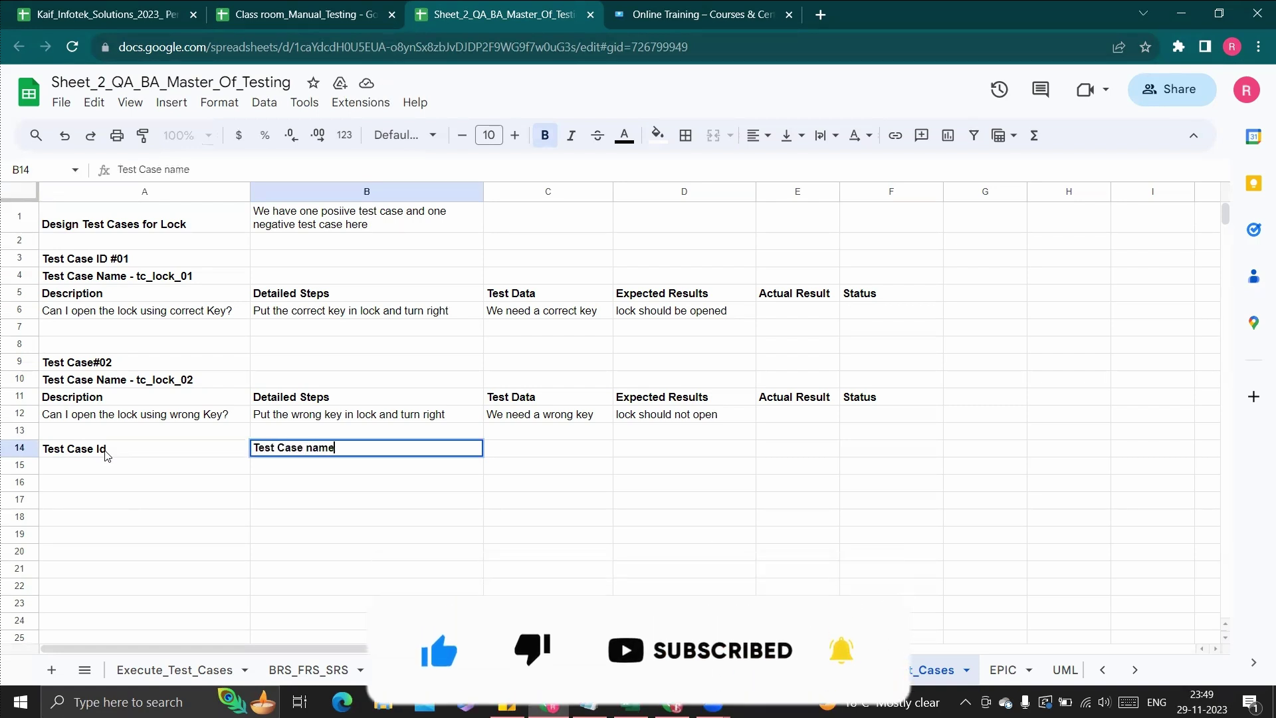
{"action": "key", "text": "Tab"}
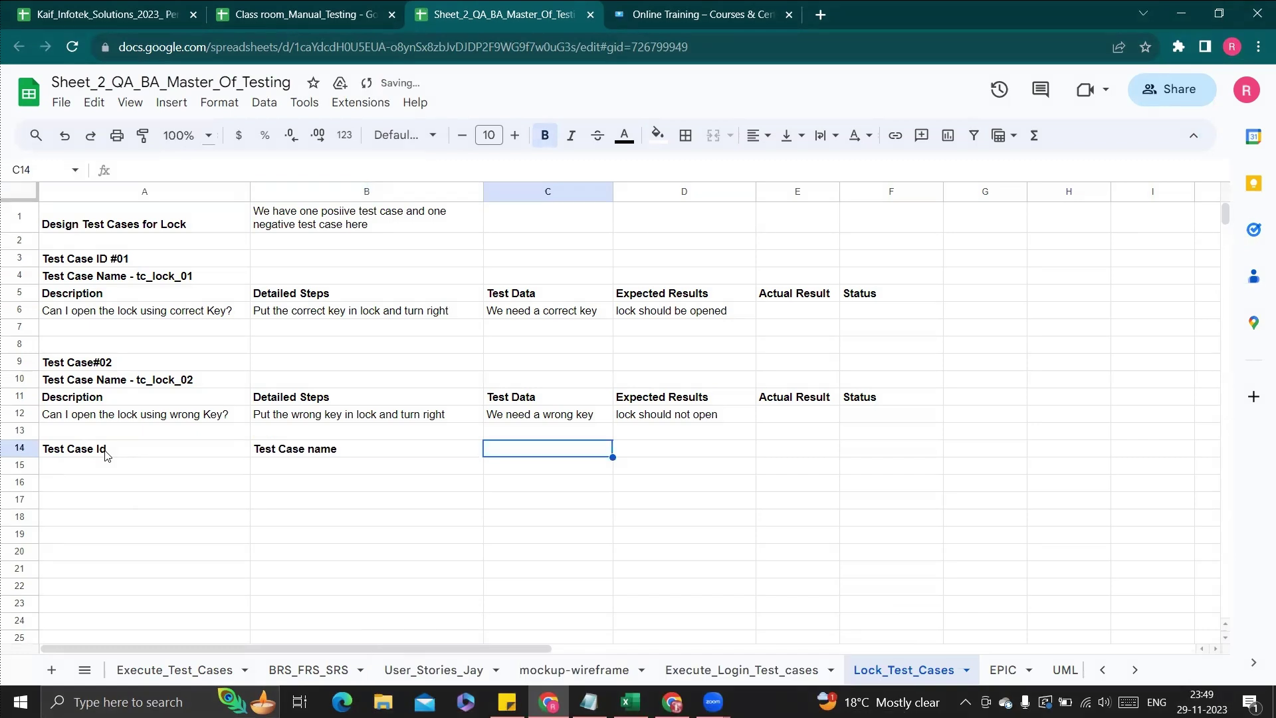
{"action": "type", "text": "D"}
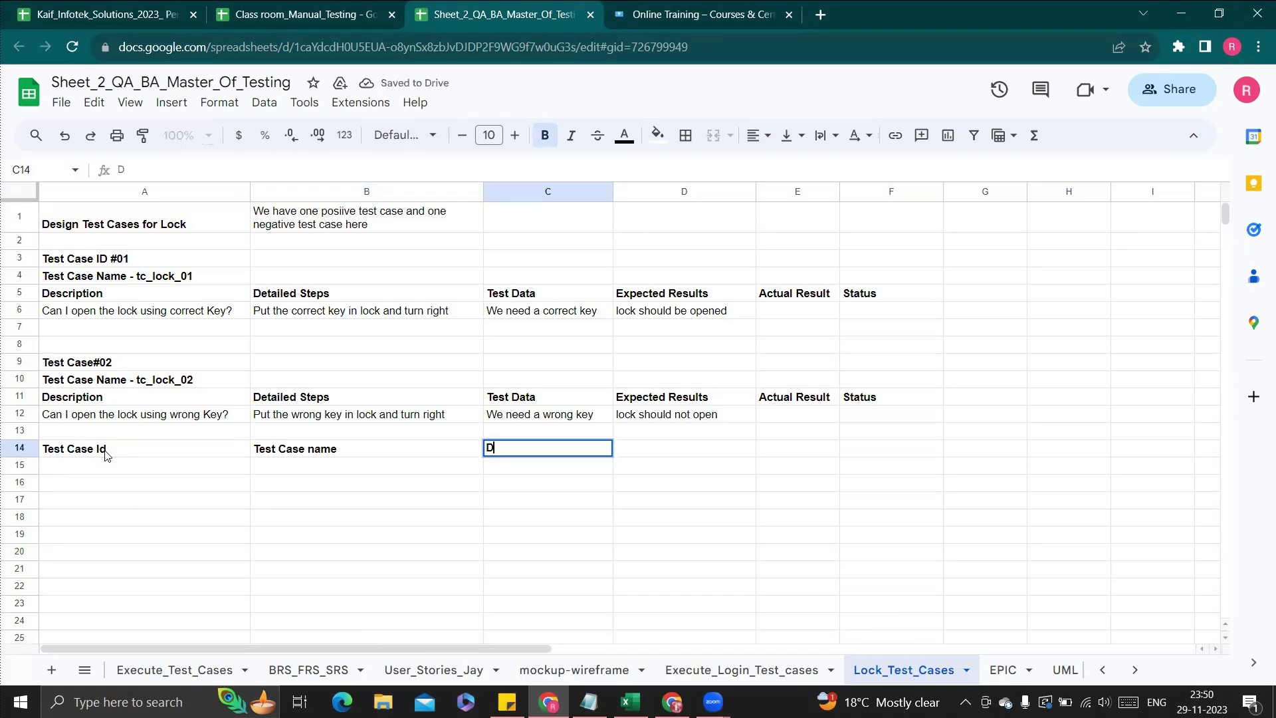
{"action": "type", "text": "escription"}
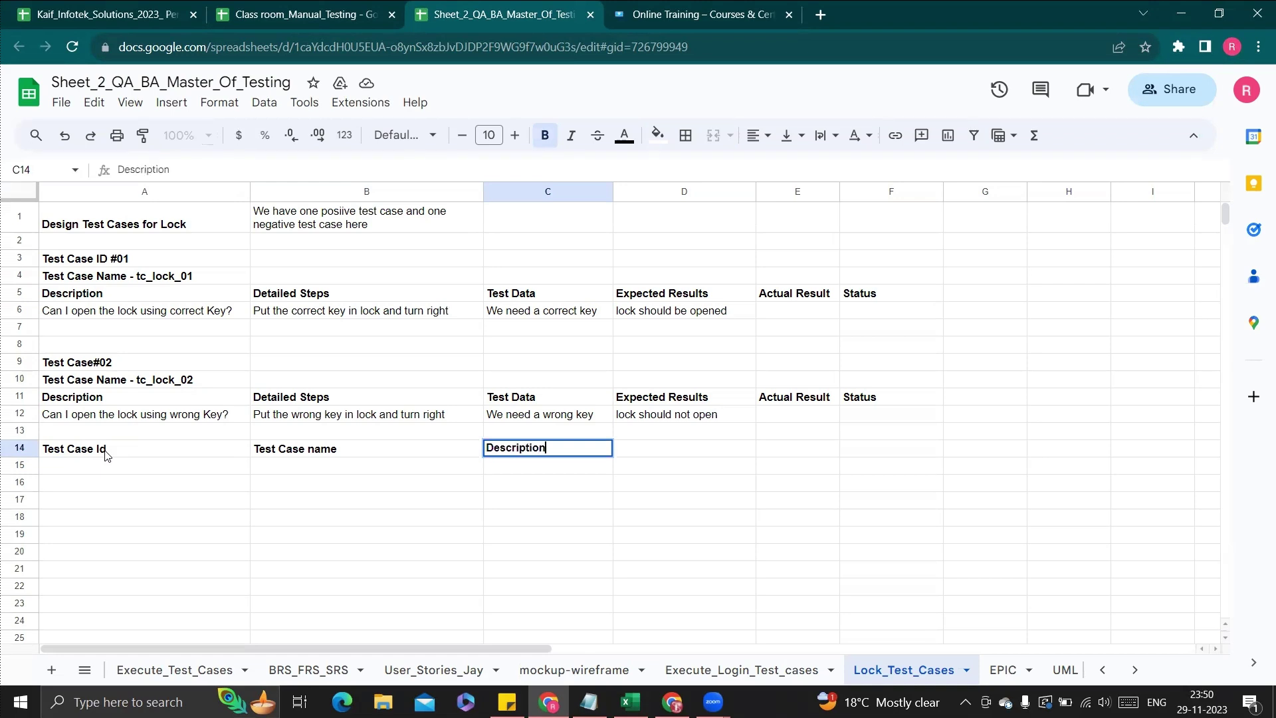
{"action": "key", "text": "Tab"}
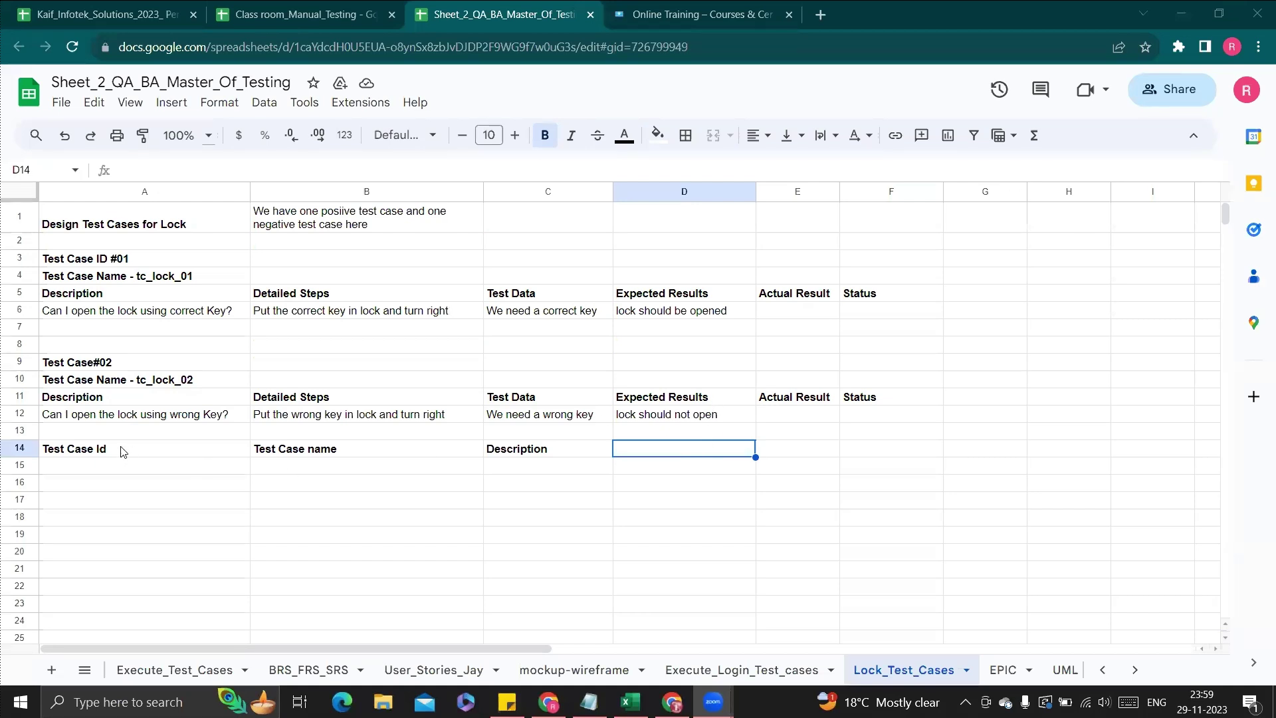
Add the Detailed Steps and Test Data headers in the next columns of row 14
{"action": "double_click", "coordinate": [654, 456]}
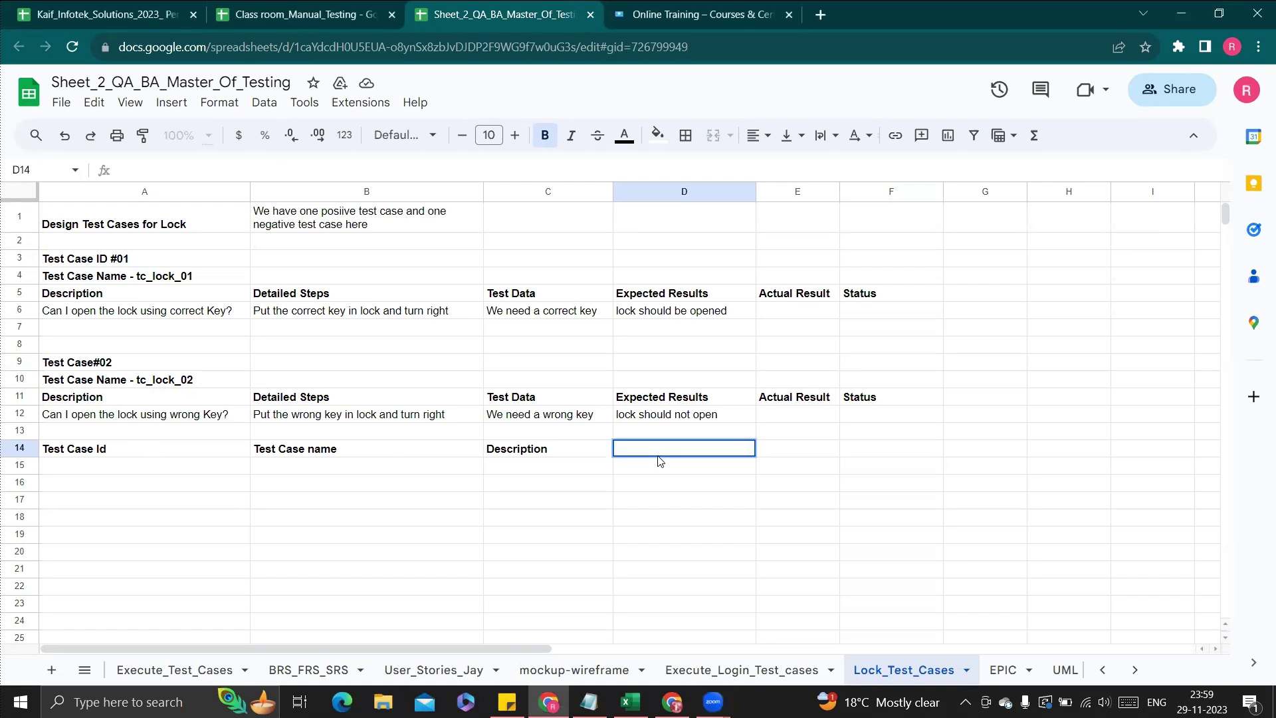
{"action": "type", "text": "Detailed Steps"}
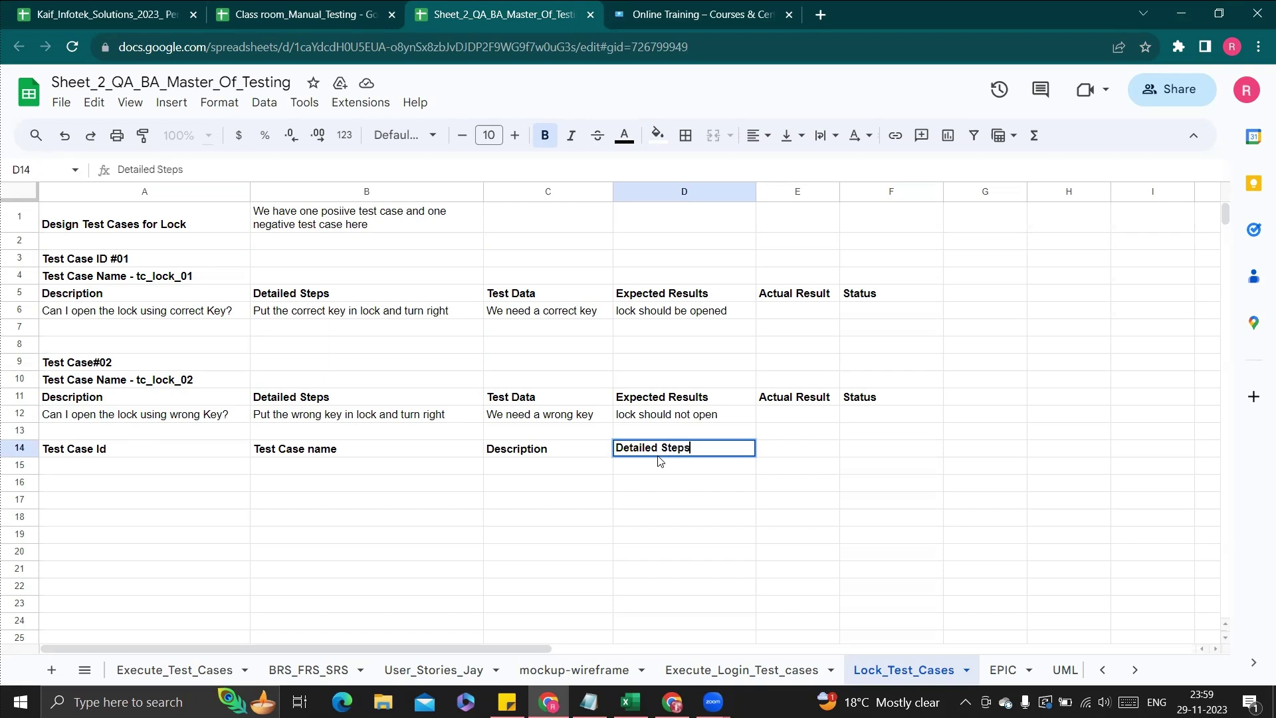
{"action": "key", "text": "Tab"}
{"action": "type", "text": "T"}
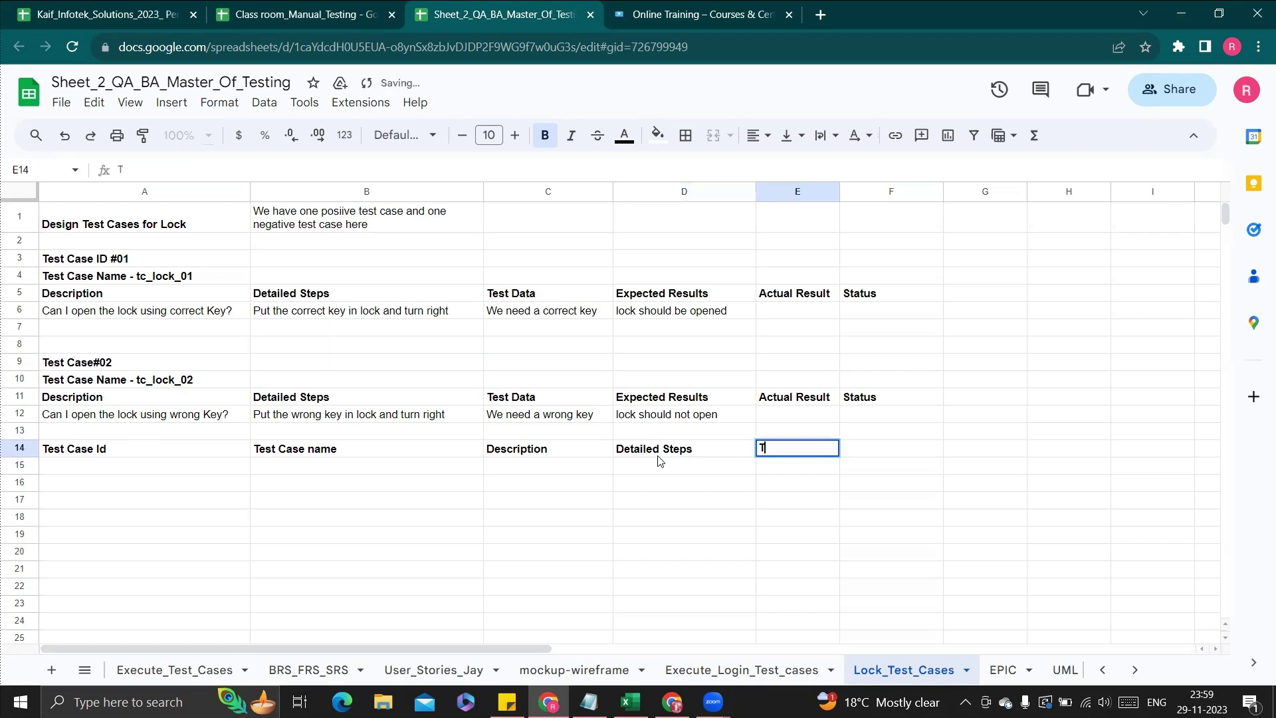
{"action": "type", "text": "est Dsts"}
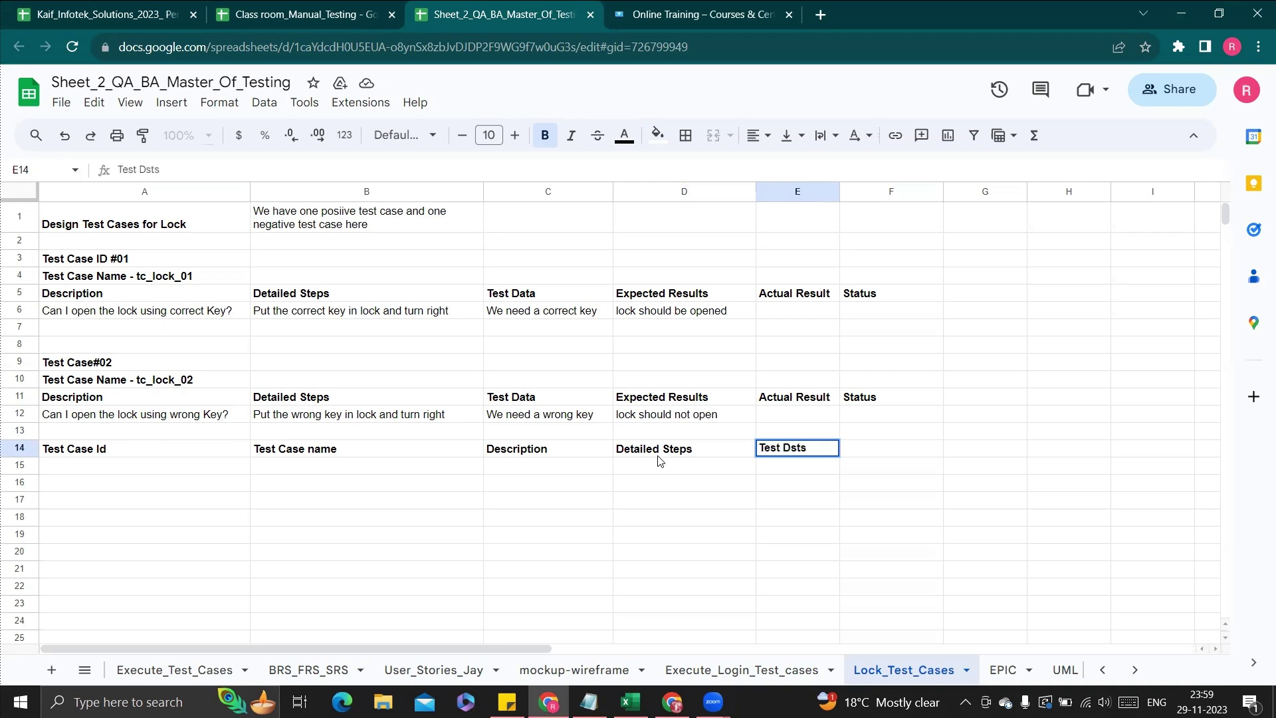
{"action": "key", "text": "BackSpace"}
{"action": "key", "text": "BackSpace"}
{"action": "key", "text": "BackSpace"}
{"action": "type", "text": "ata"}
{"action": "key", "text": "Tab"}
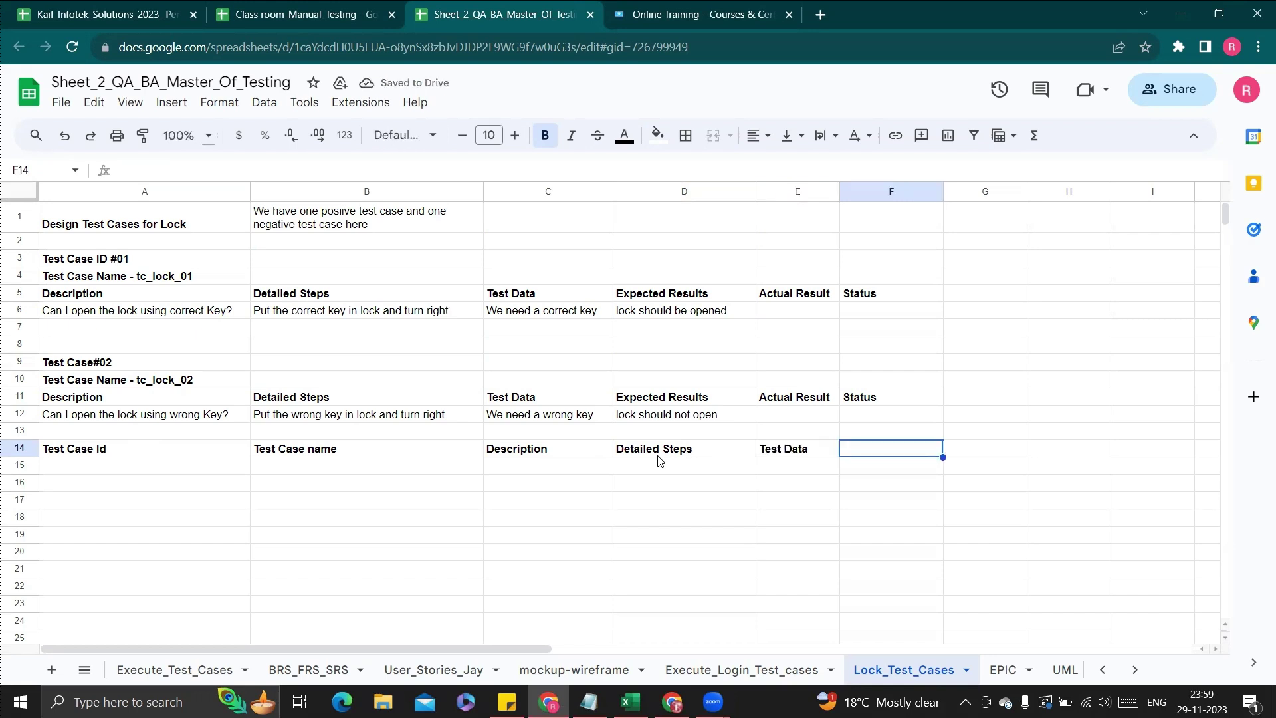
Finish row 14 with Expected result, Actual Result and Status headers, then select the row
{"action": "type", "text": "Expec"}
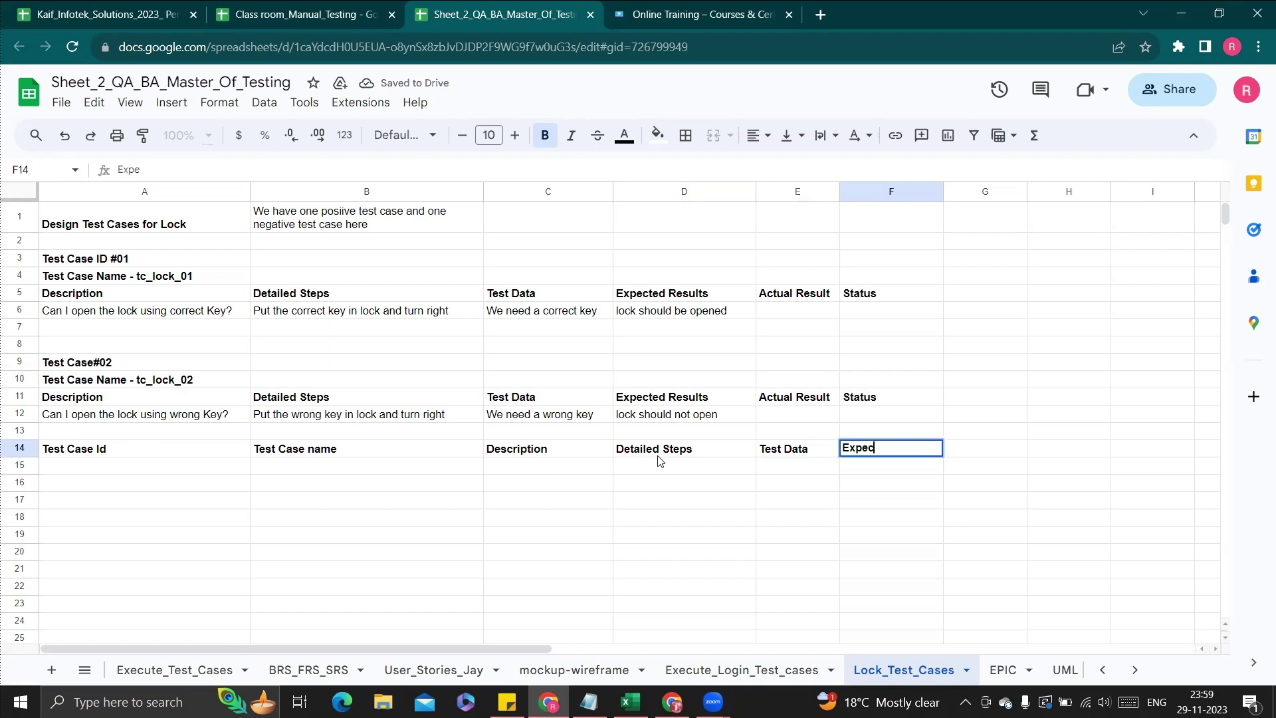
{"action": "type", "text": "ted result"}
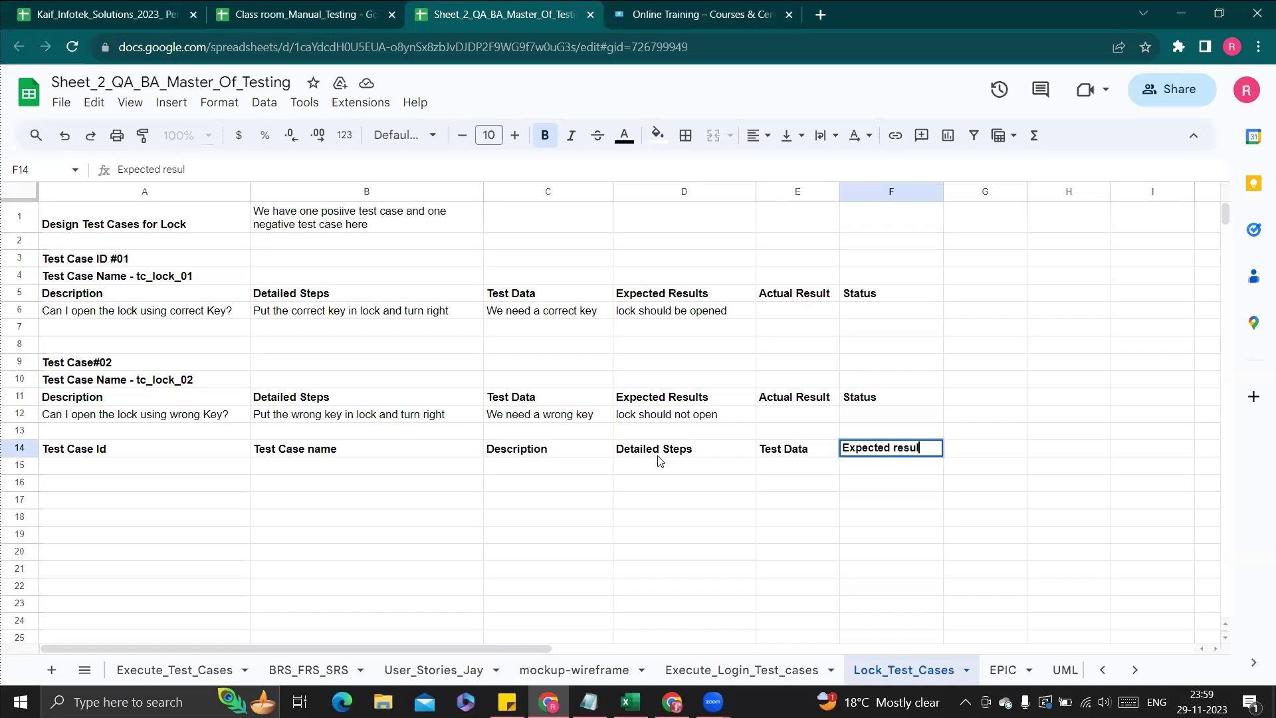
{"action": "key", "text": "Tab"}
{"action": "type", "text": "Acy"}
{"action": "key", "text": "BackSpace"}
{"action": "type", "text": "tual Result"}
{"action": "key", "text": "Tab"}
{"action": "type", "text": "Statsu"}
{"action": "key", "text": "BackSpace"}
{"action": "key", "text": "BackSpace"}
{"action": "type", "text": "us"}
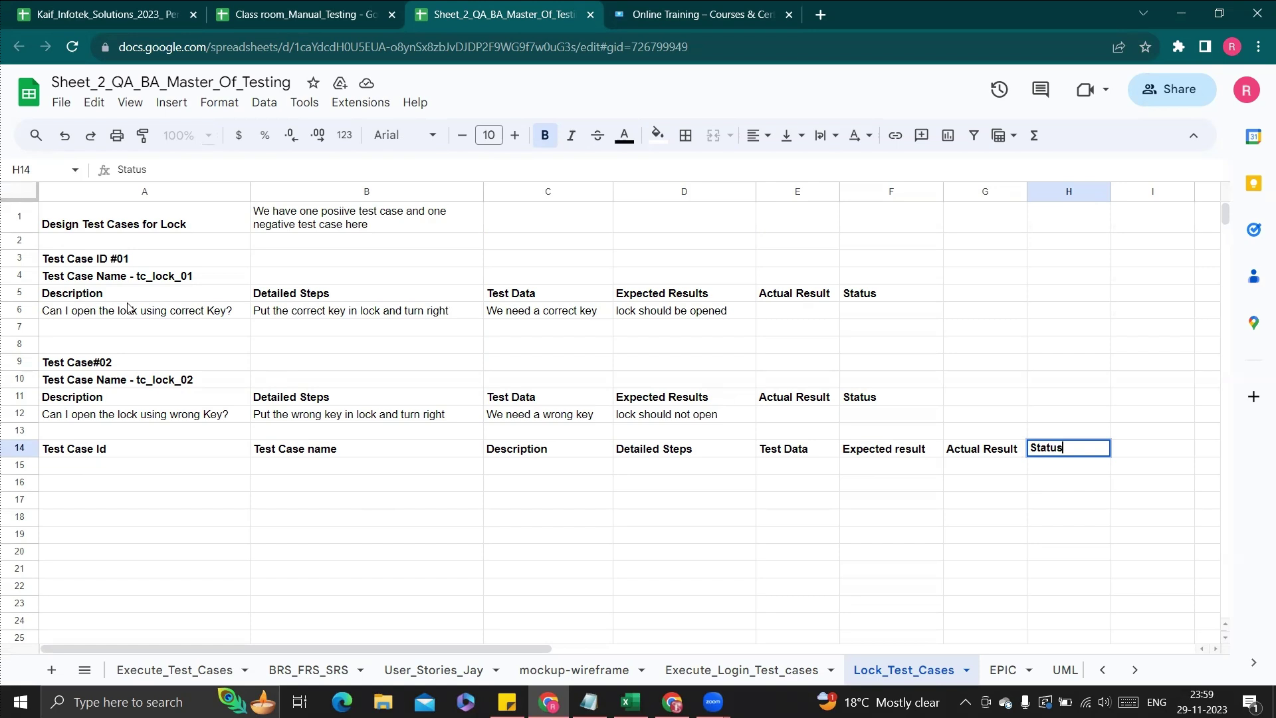
{"action": "left_click", "coordinate": [15, 450]}
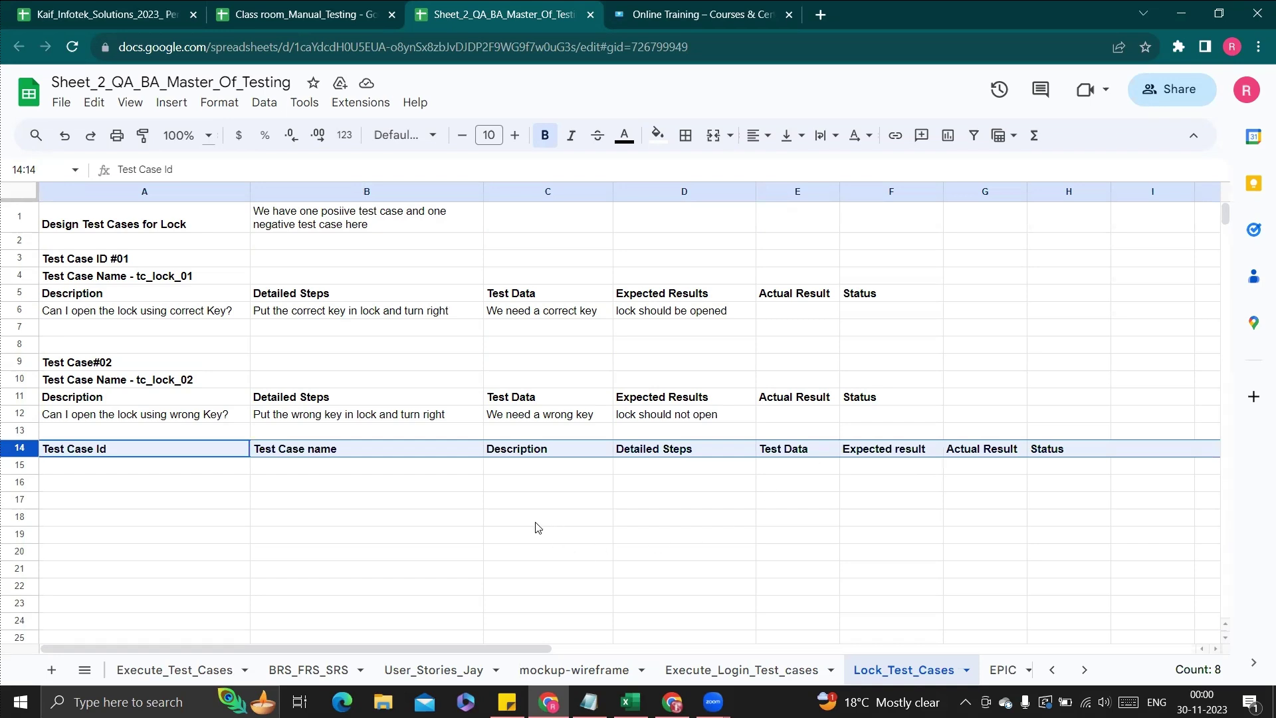
Enter Test Case Id 1 and name TC-Lock-01 in row 15, then review A6's description
{"action": "left_click", "coordinate": [92, 470]}
{"action": "type", "text": "1"}
{"action": "key", "text": "Tab"}
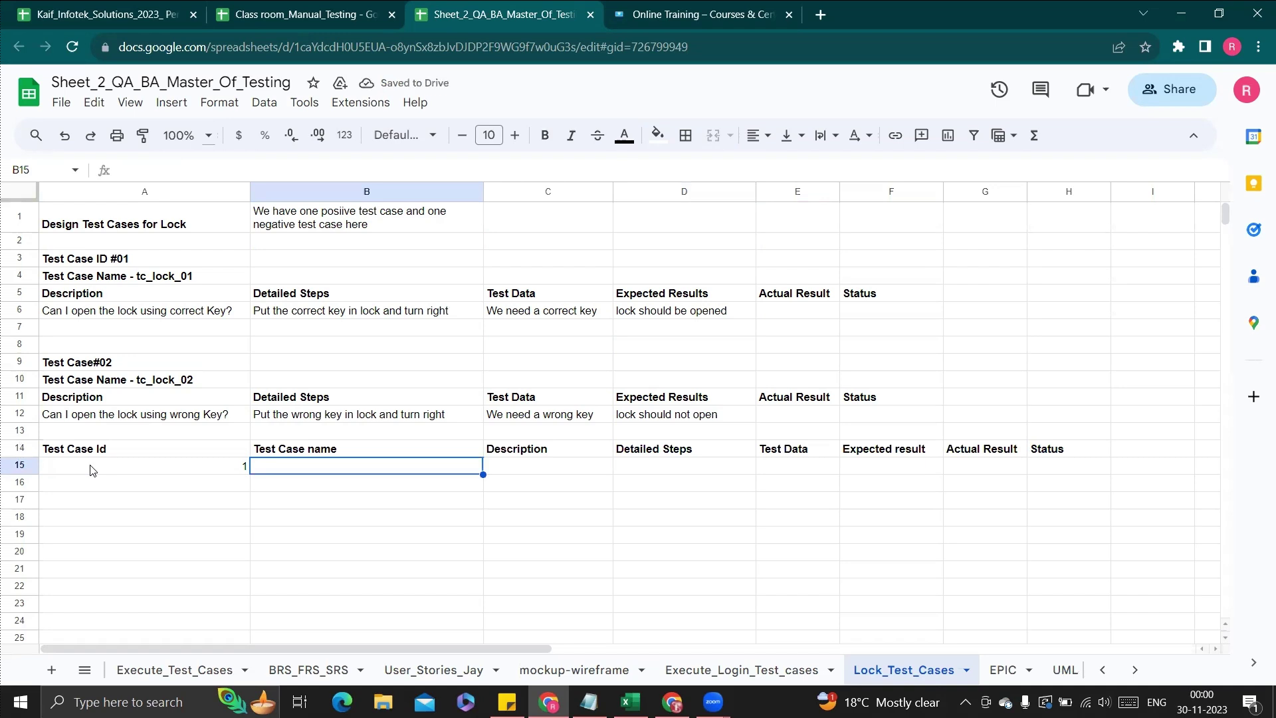
{"action": "type", "text": "TC"}
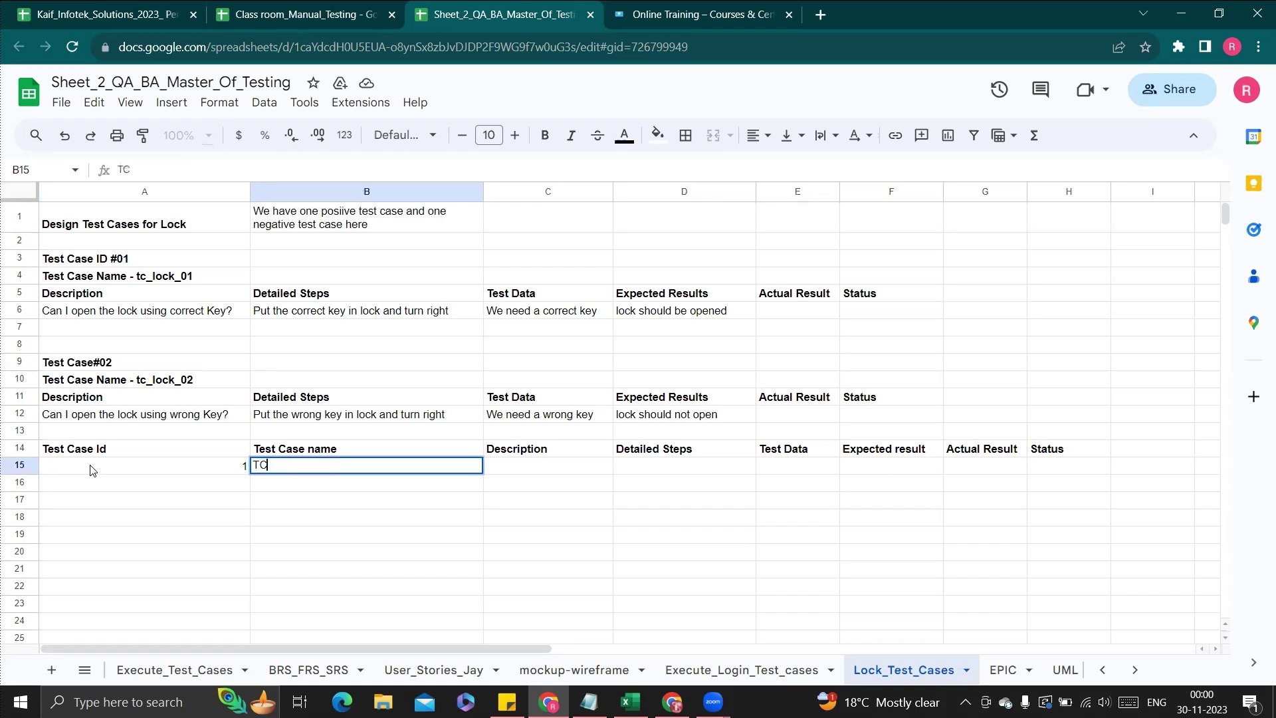
{"action": "type", "text": "-Lock-01"}
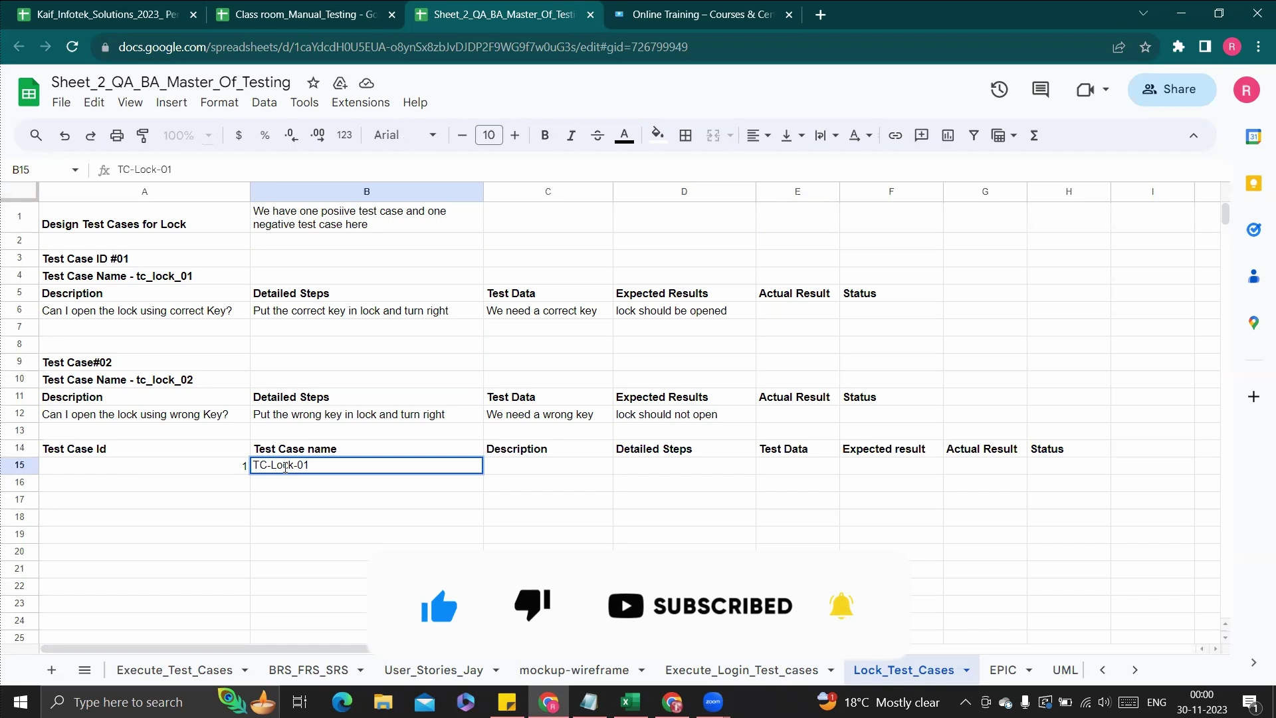
{"action": "left_click", "coordinate": [551, 470]}
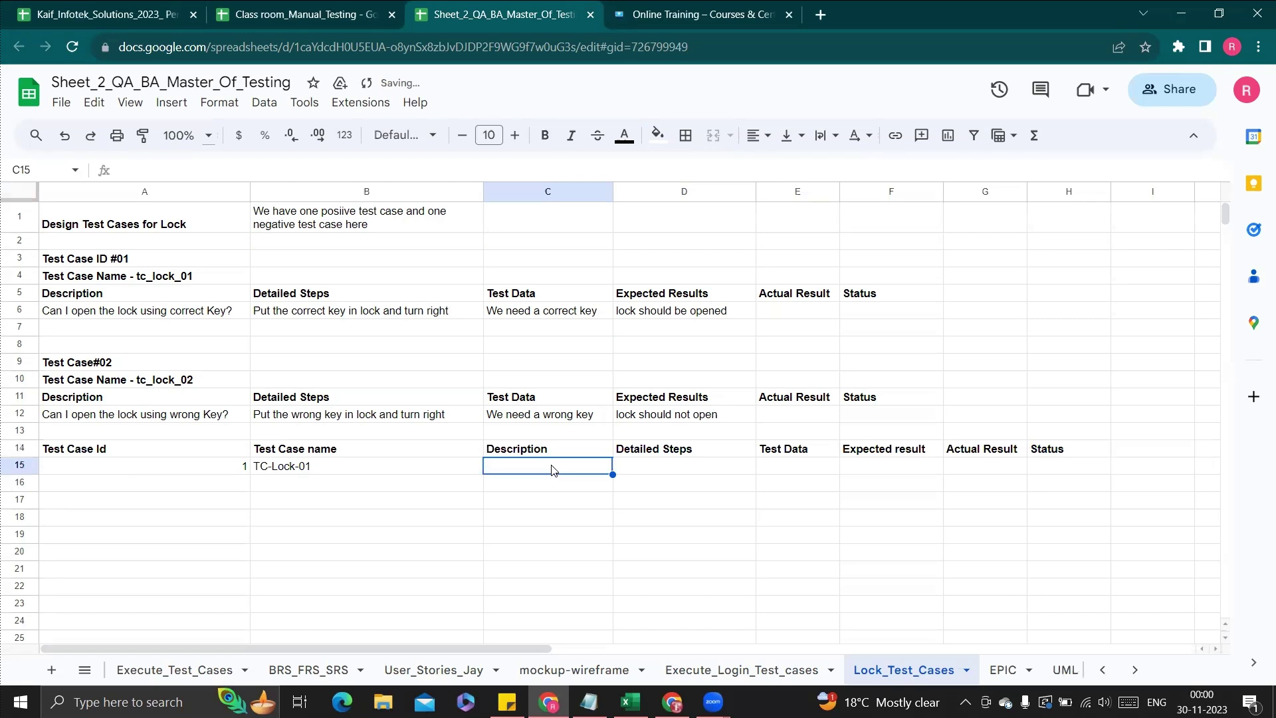
{"action": "left_click", "coordinate": [72, 319]}
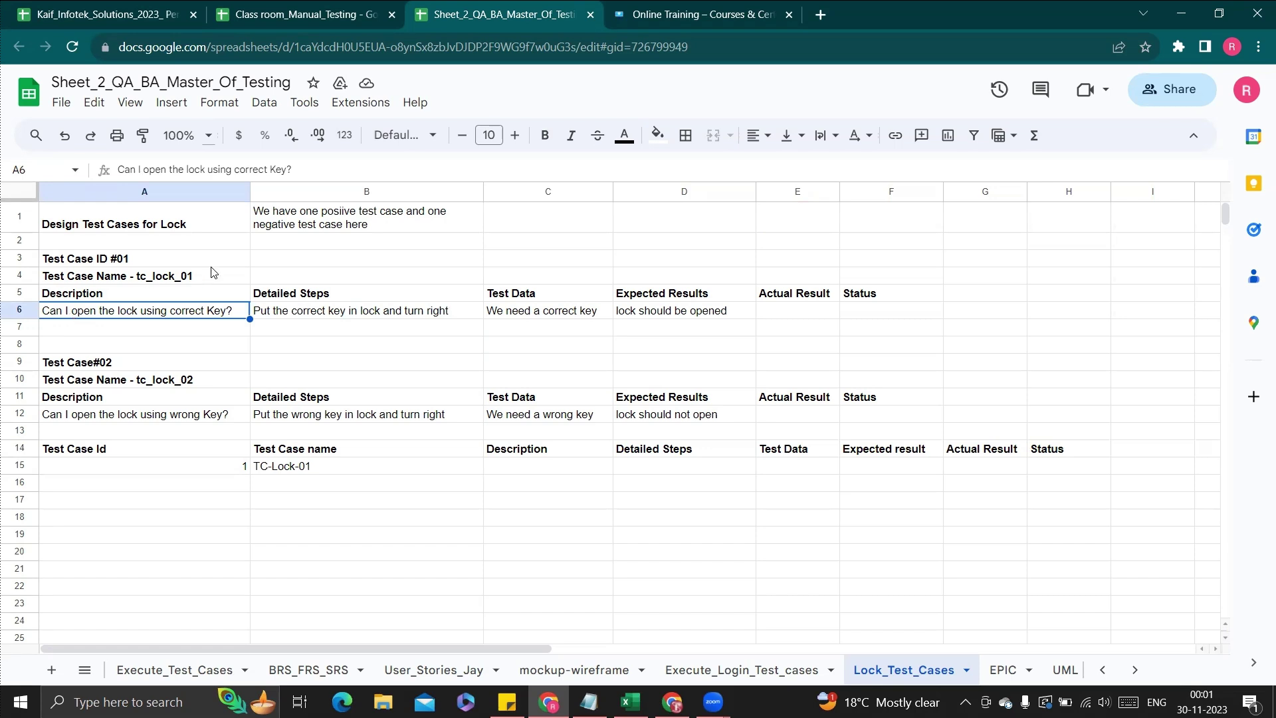
{"action": "left_click", "coordinate": [315, 313]}
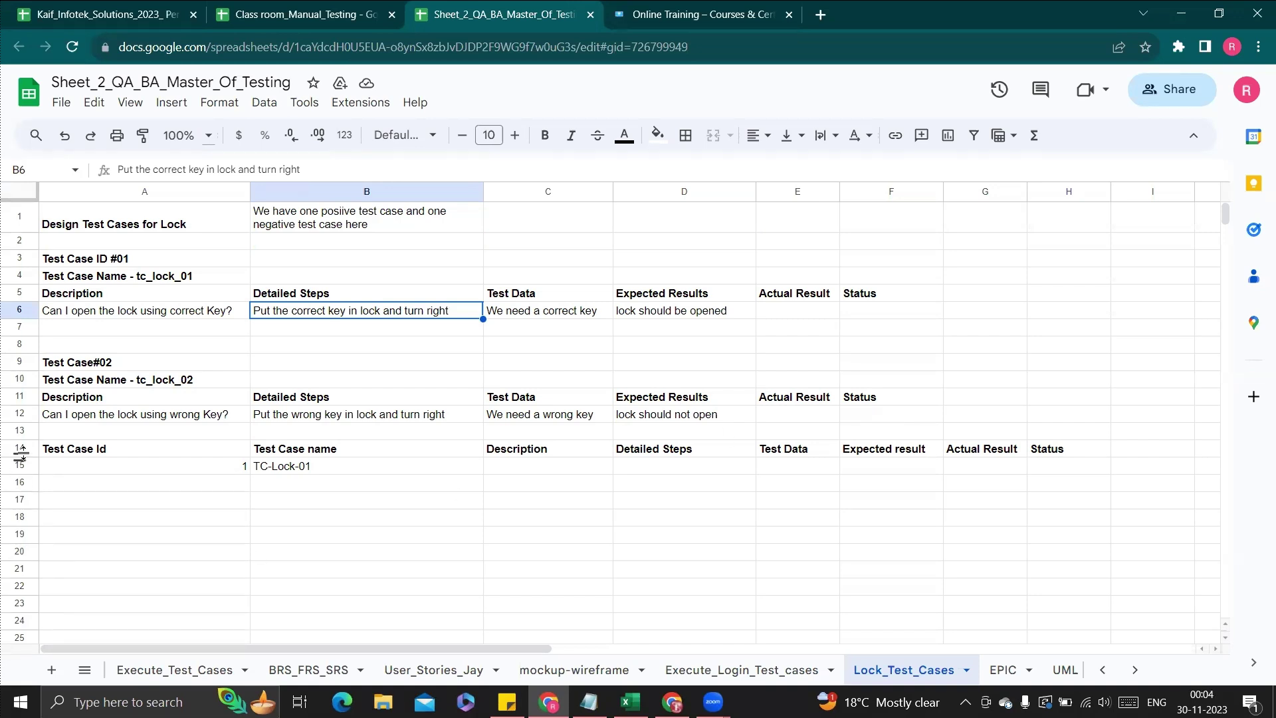
Clear trial rows 14–15 and switch to the Class room_Manual_Testing spreadsheet
{"action": "left_click_drag", "start_coordinate": [26, 456], "coordinate": [31, 466]}
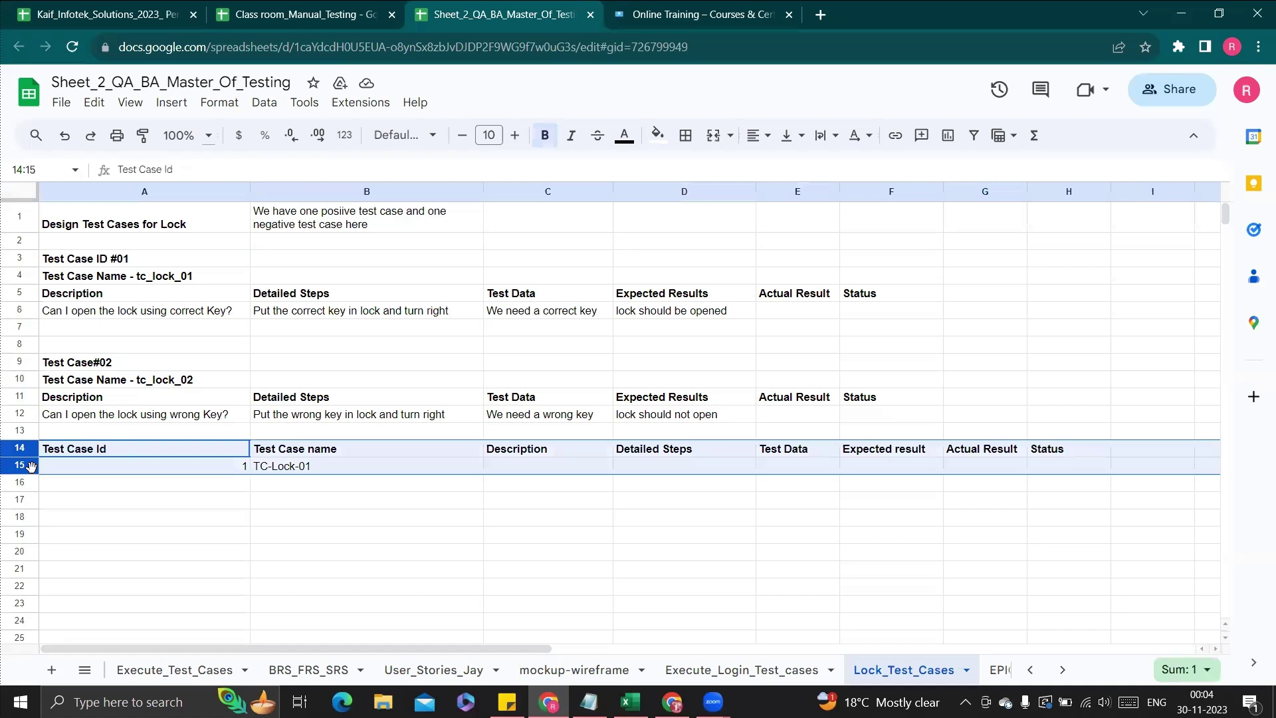
{"action": "key", "text": "Delete"}
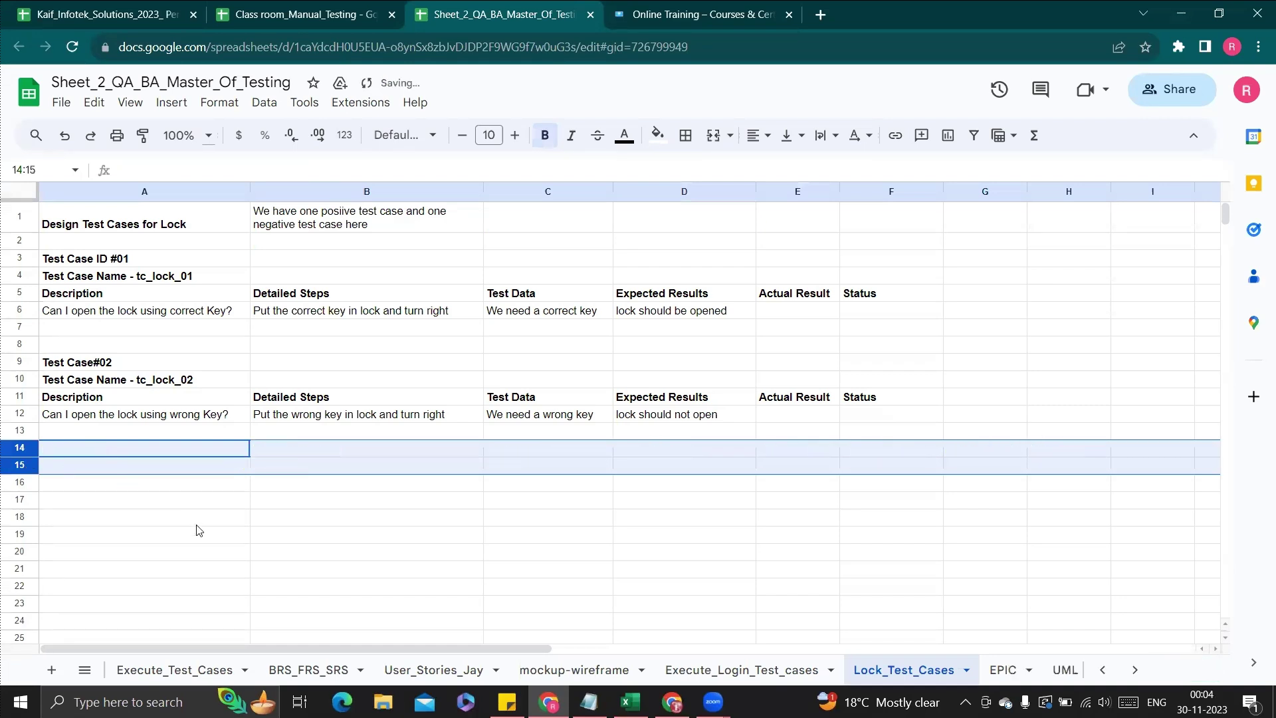
{"action": "left_click", "coordinate": [215, 557]}
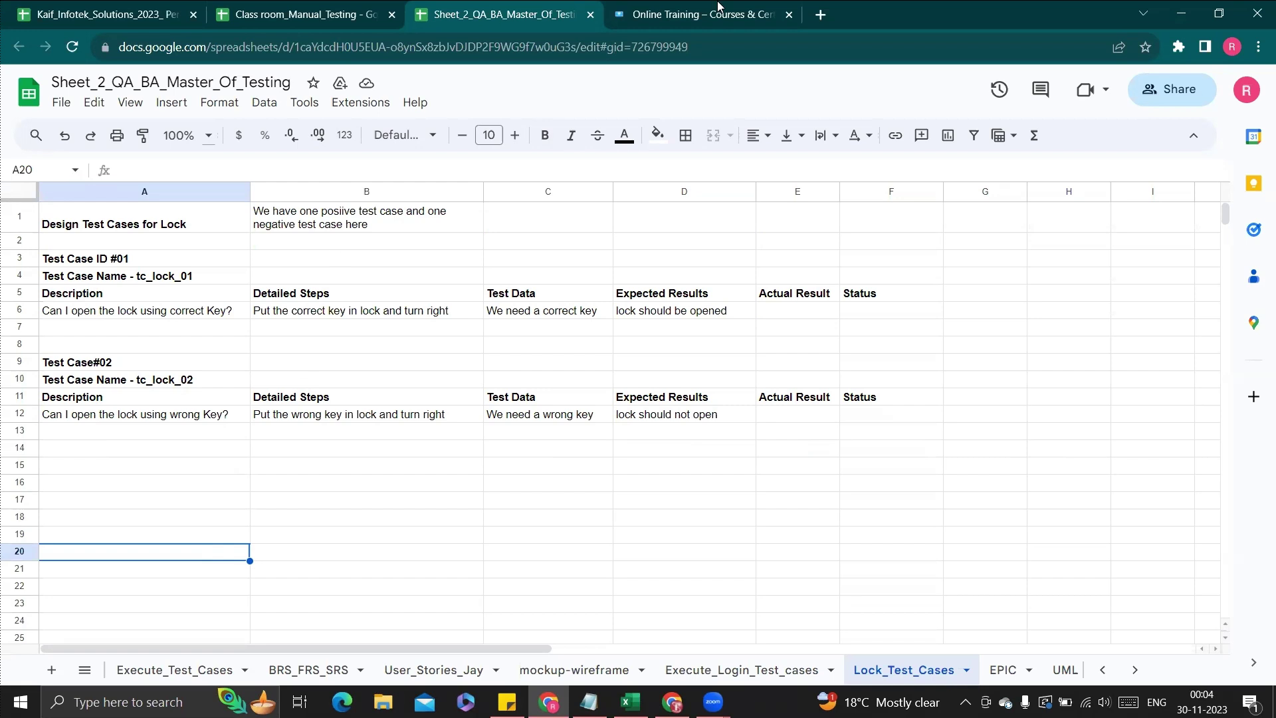
{"action": "left_click", "coordinate": [338, 6]}
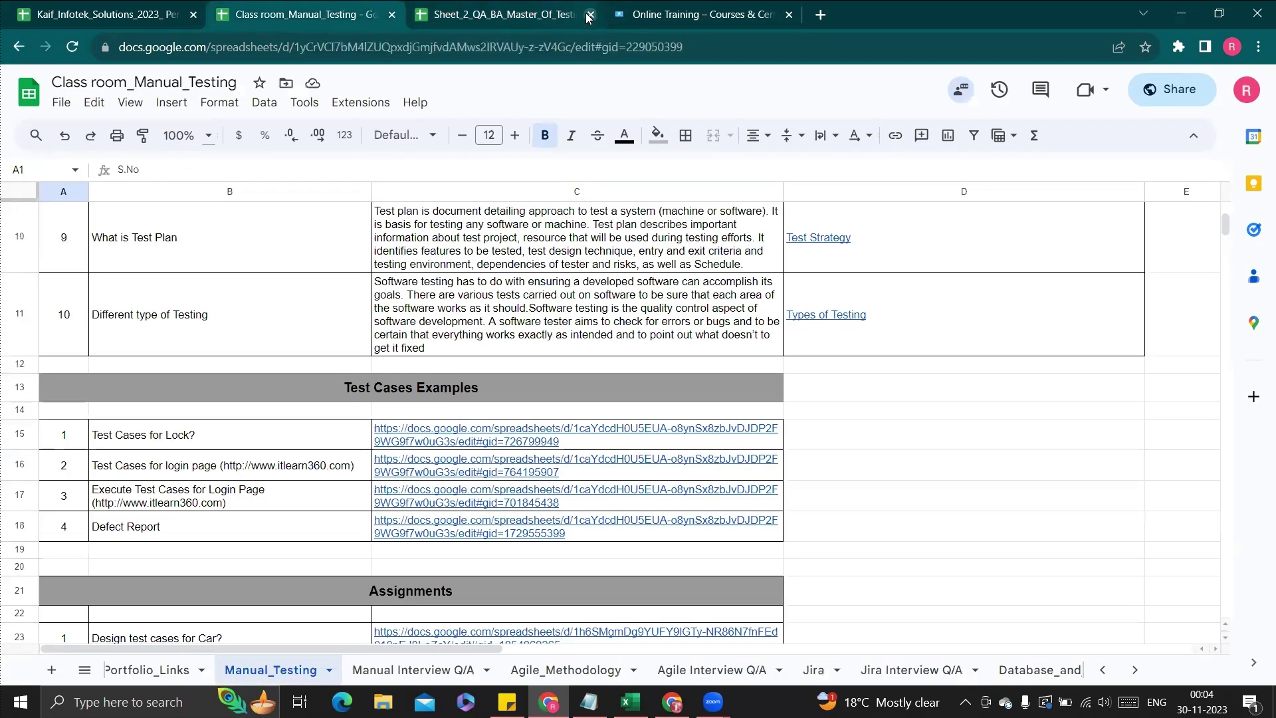
Close the Sheet_2 and Online Training tabs and select the What is SDLC? row 4
{"action": "left_click", "coordinate": [589, 15]}
{"action": "left_click", "coordinate": [589, 15]}
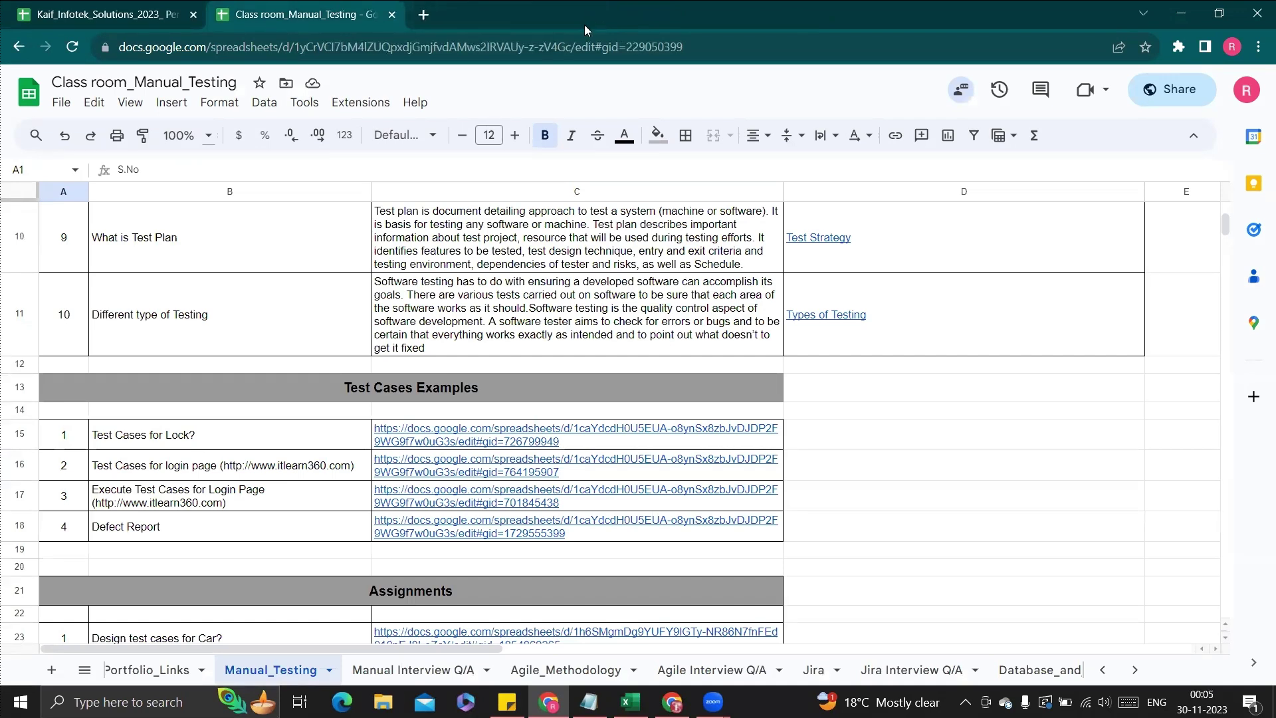
{"action": "scroll", "coordinate": [516, 282], "scroll_direction": "up", "scroll_amount": 6}
{"action": "left_click", "coordinate": [492, 385]}
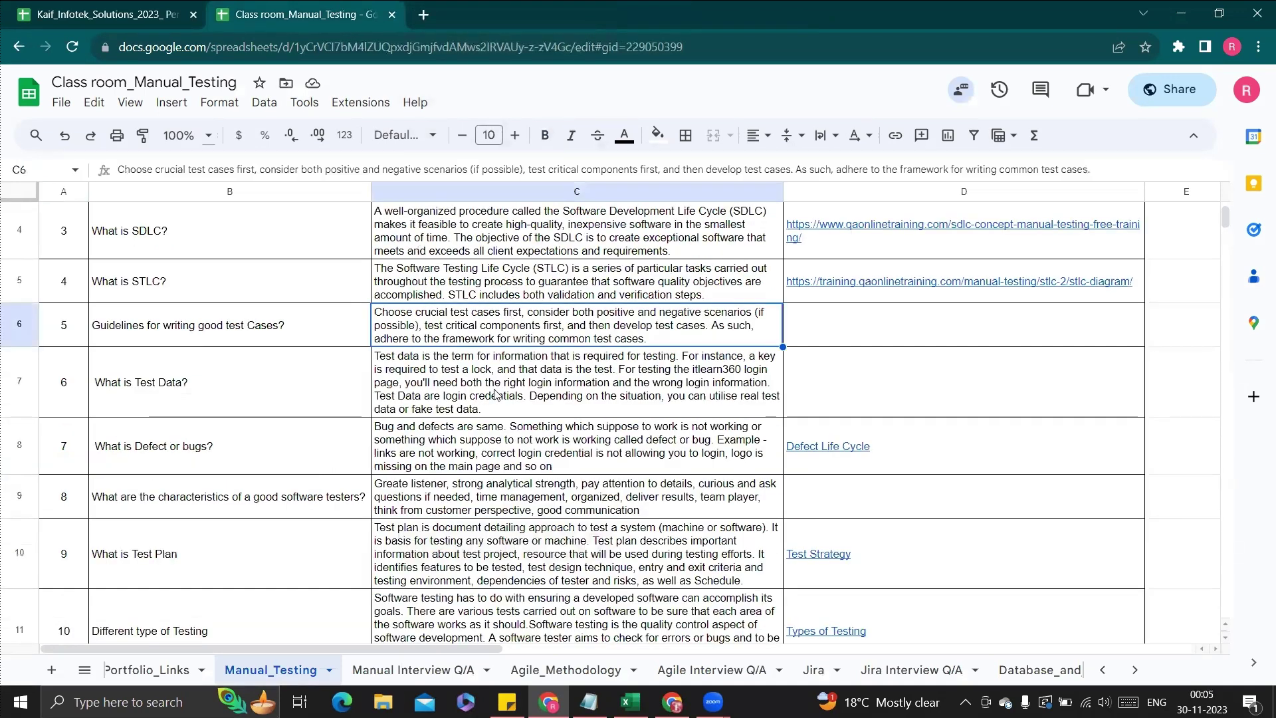
{"action": "scroll", "coordinate": [491, 385], "scroll_direction": "up", "scroll_amount": 1}
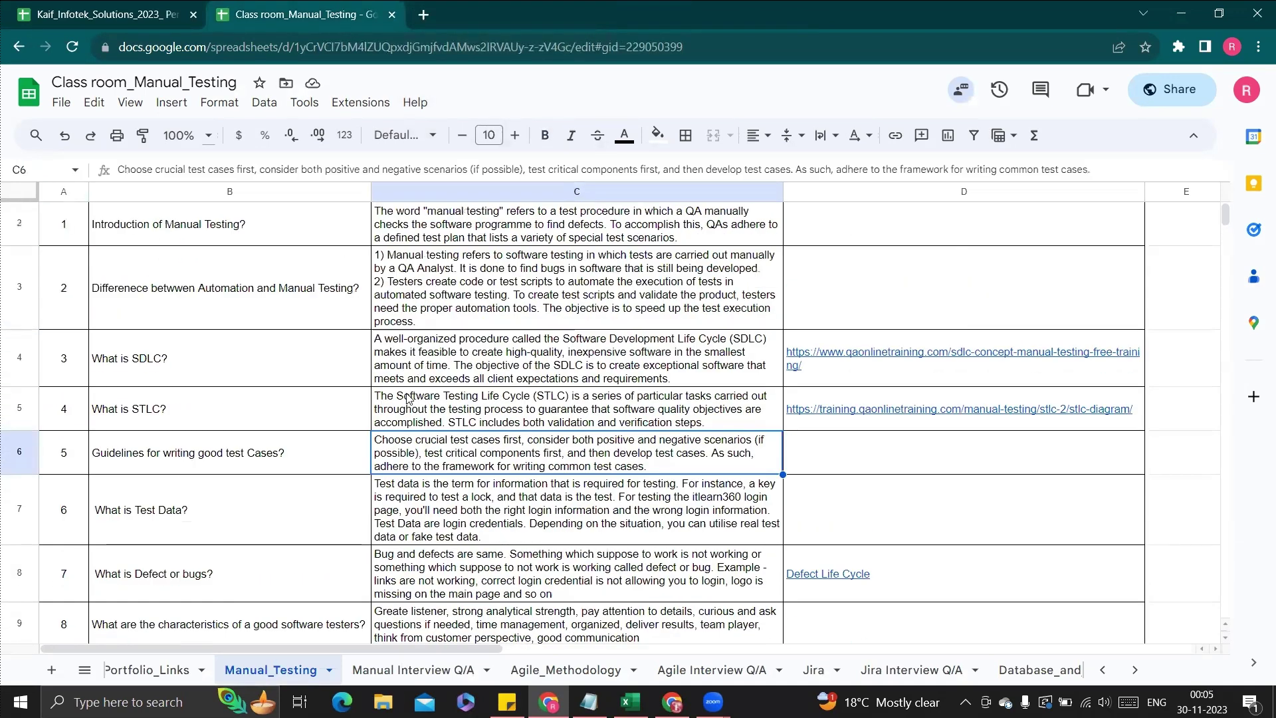
{"action": "left_click", "coordinate": [12, 359]}
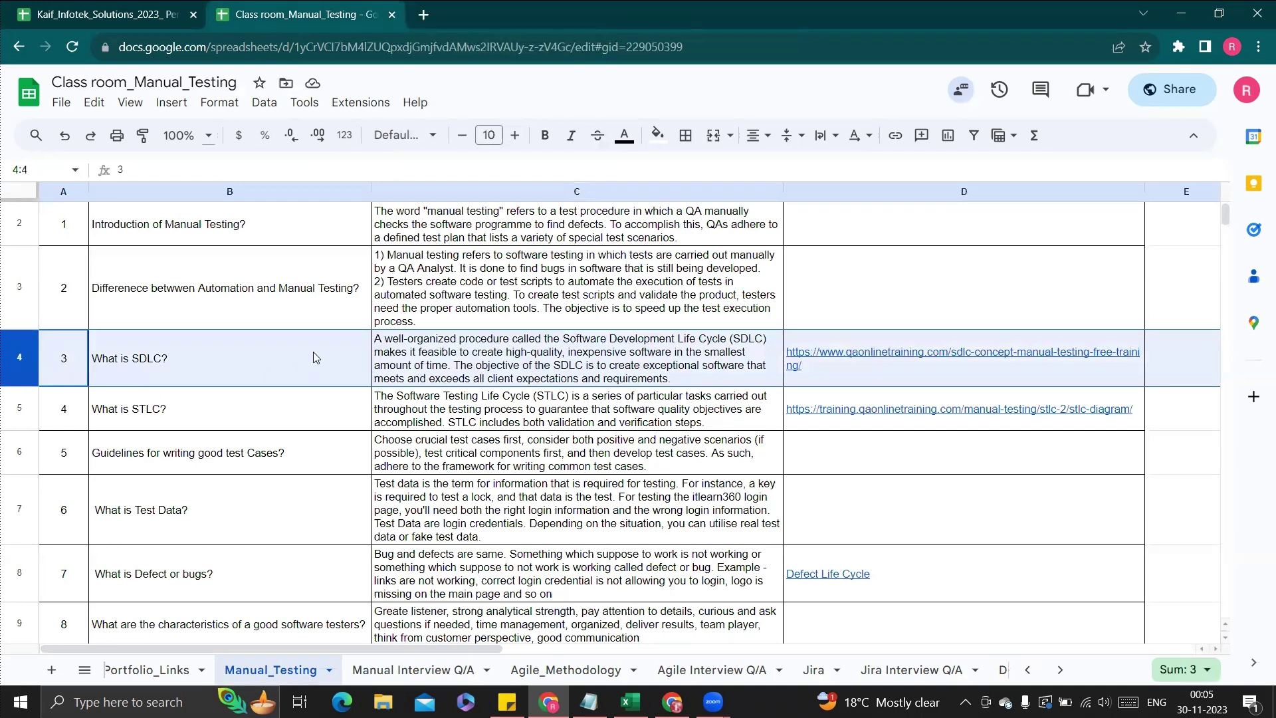
{"action": "left_click", "coordinate": [175, 369]}
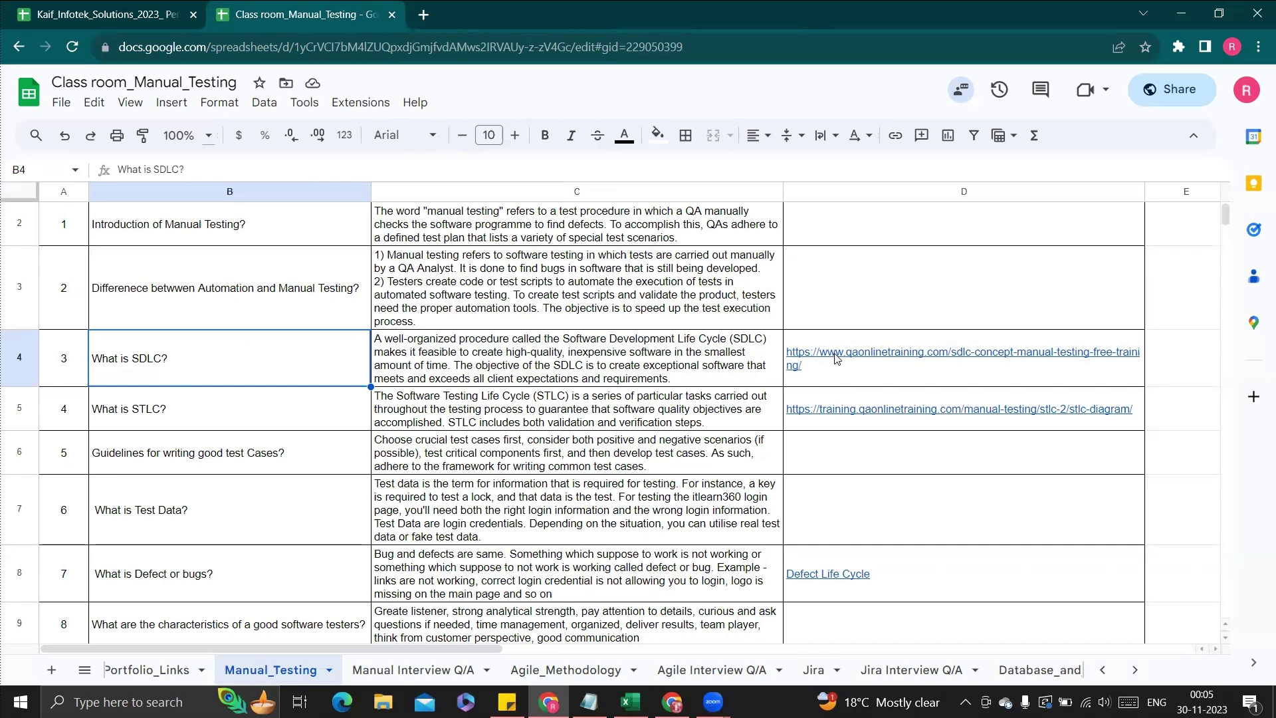
Follow D4's SDLC link, log in, and scroll to the SDLC Details.docx viewer
{"action": "left_click", "coordinate": [880, 407]}
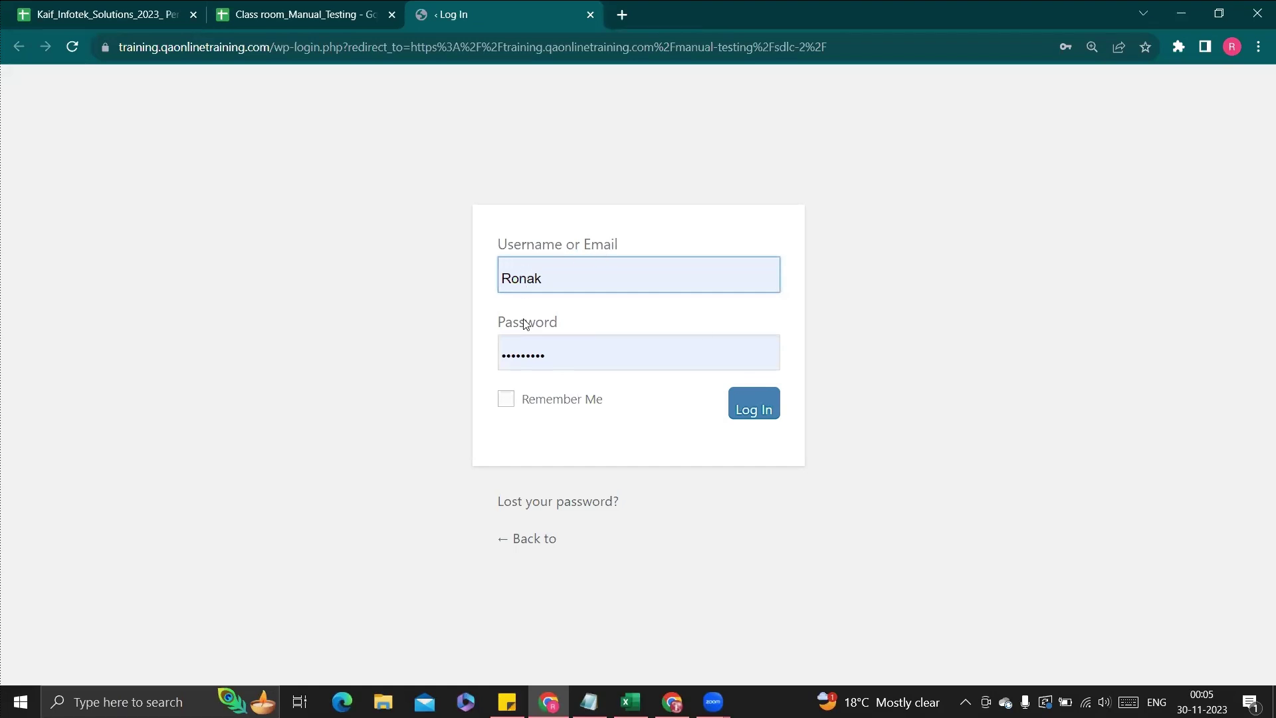
{"action": "left_click", "coordinate": [742, 419]}
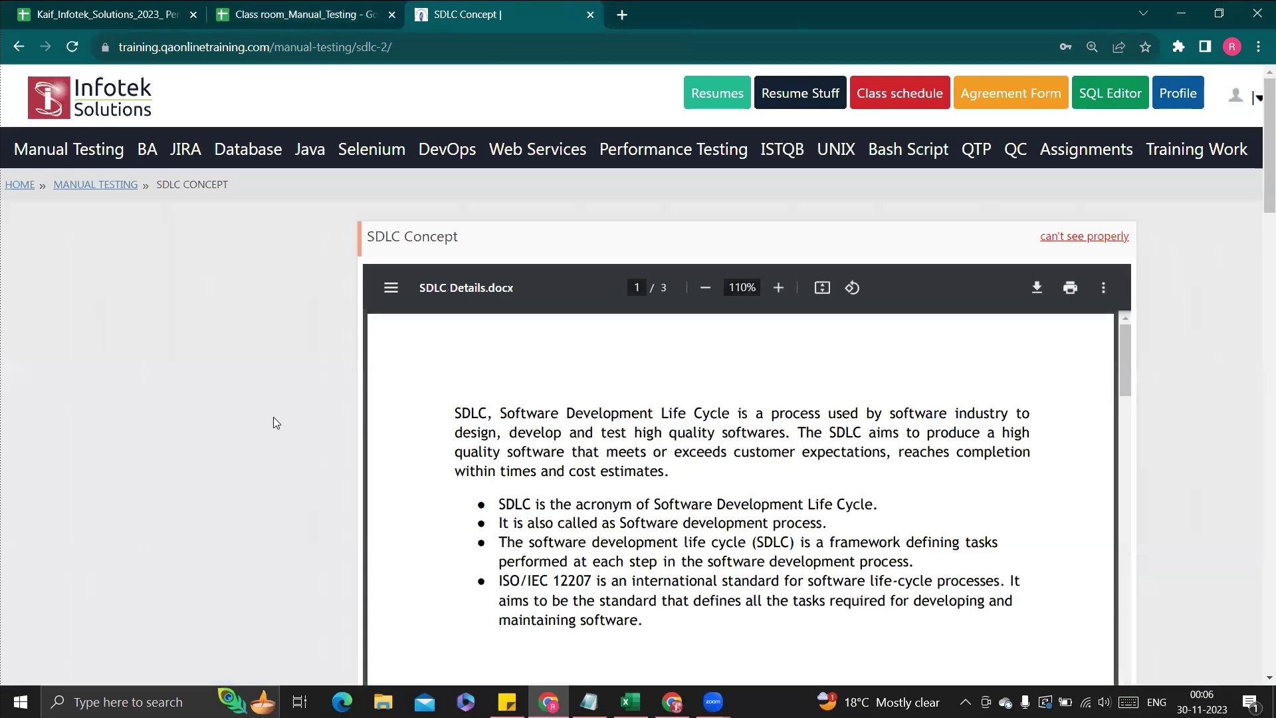
{"action": "scroll", "coordinate": [273, 417], "scroll_direction": "down", "scroll_amount": 3}
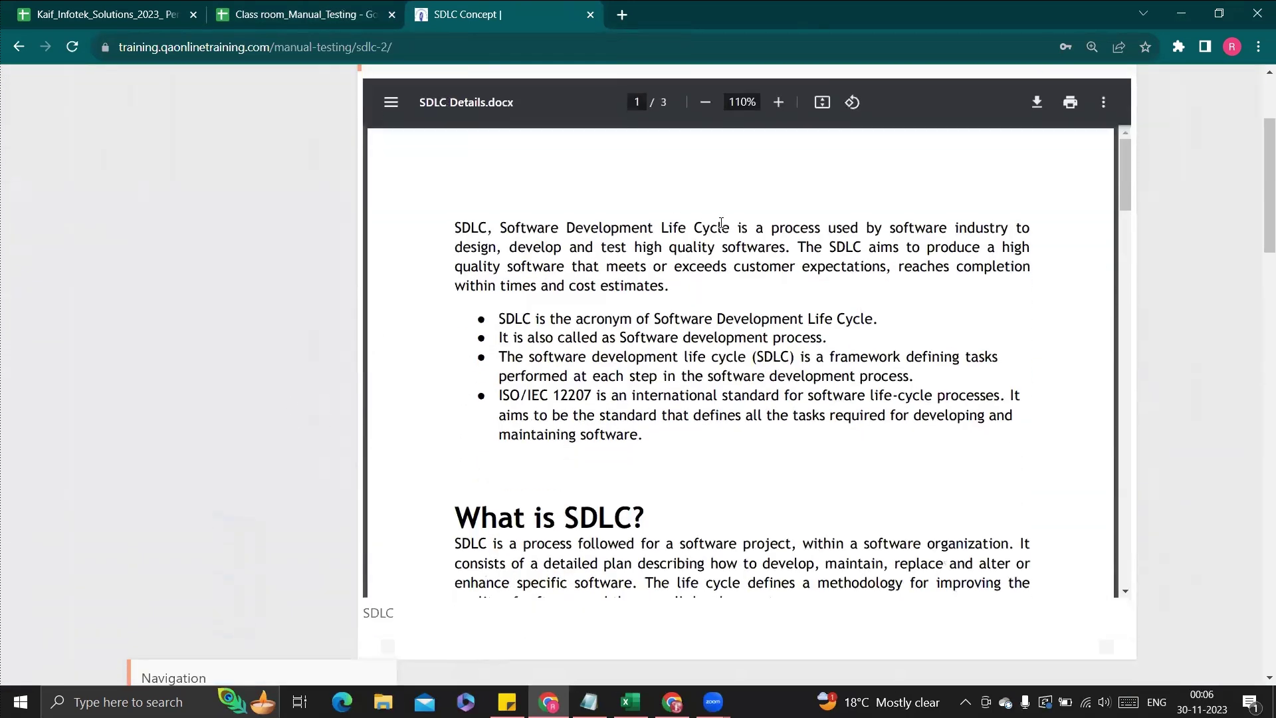